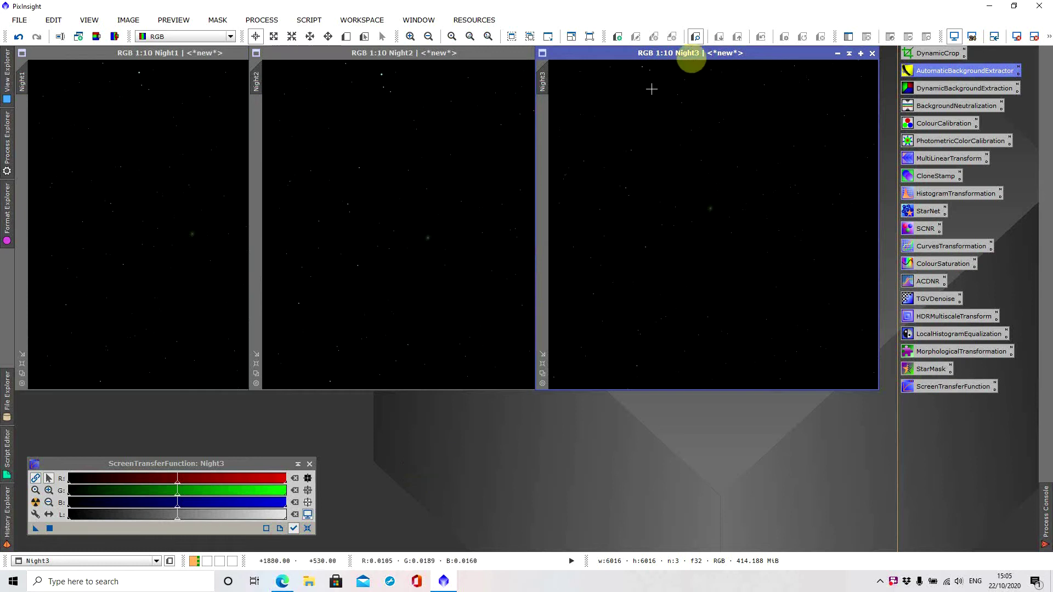
# Step: Move the Night3 image closer to Night2 and bring each of the three night images to the front in turn
pyautogui.moveTo(705, 57); pyautogui.dragTo(673, 54)
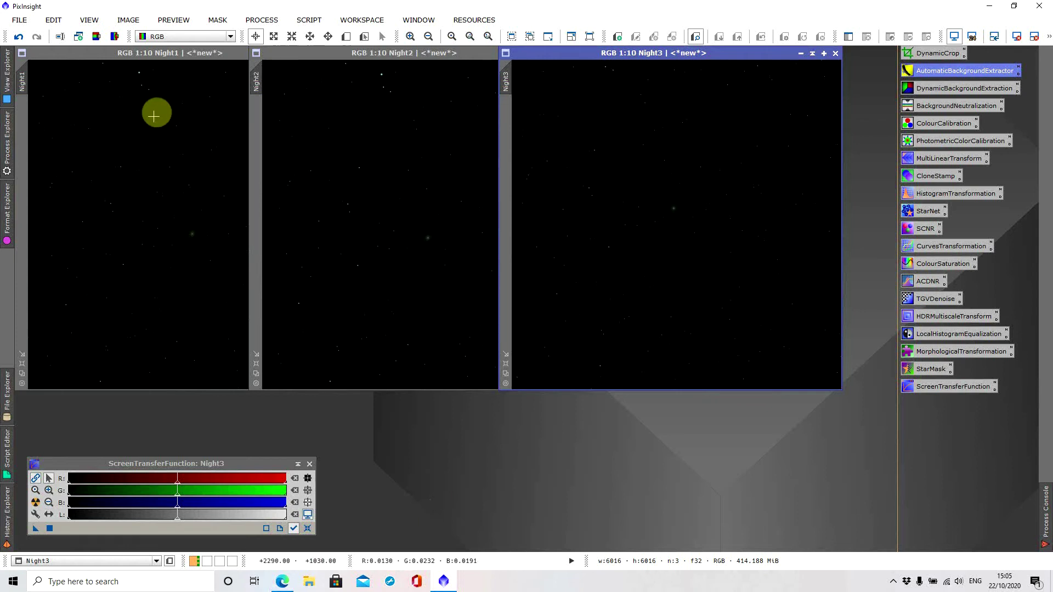
pyautogui.click(170, 58)
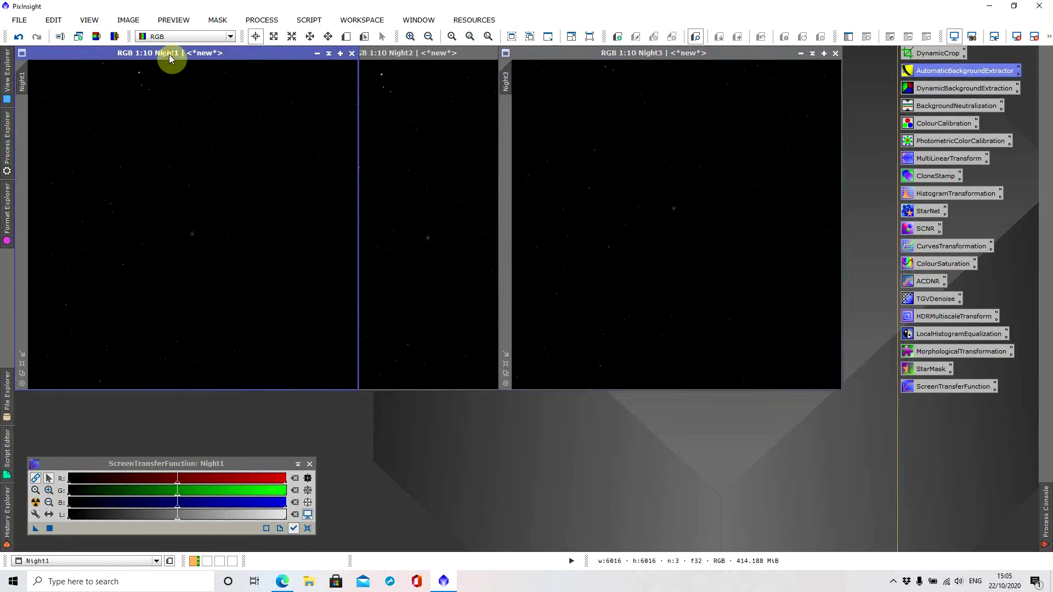
pyautogui.click(412, 51)
pyautogui.click(617, 52)
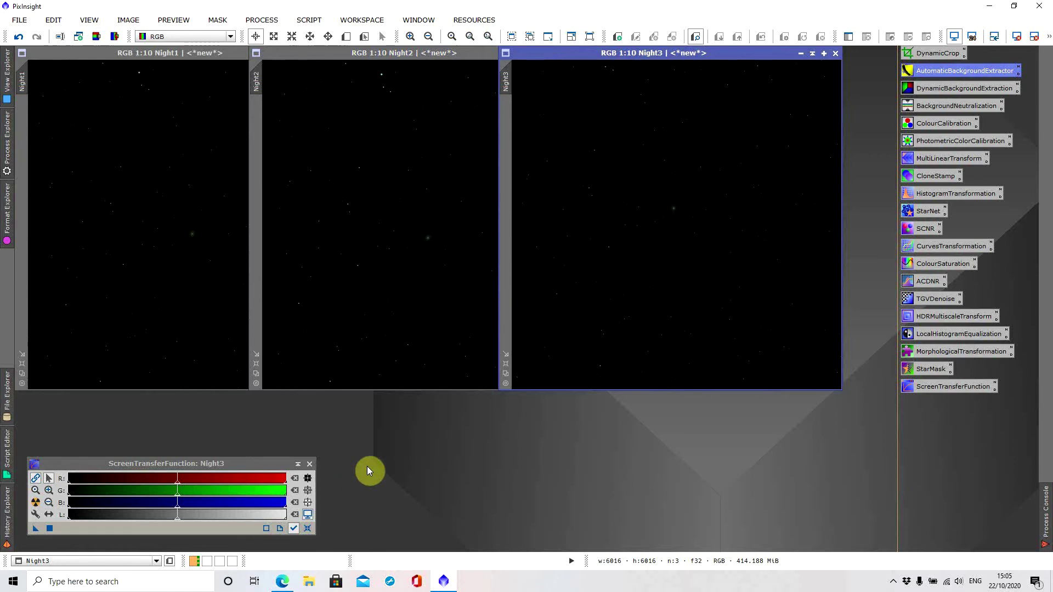
pyautogui.click(200, 52)
pyautogui.click(372, 54)
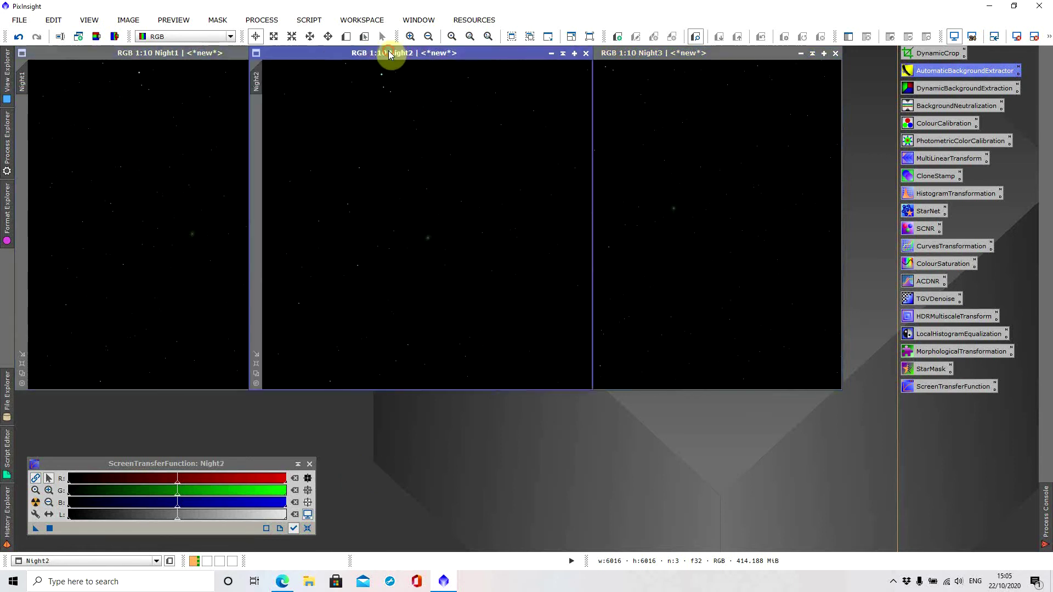
pyautogui.click(619, 52)
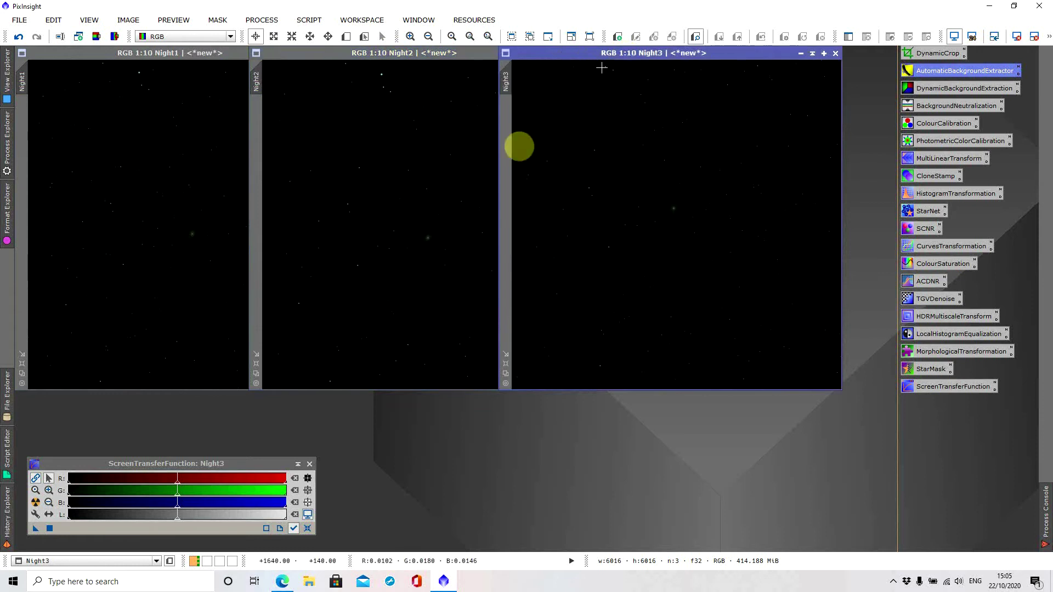
pyautogui.click(308, 20)
pyautogui.moveTo(336, 38)
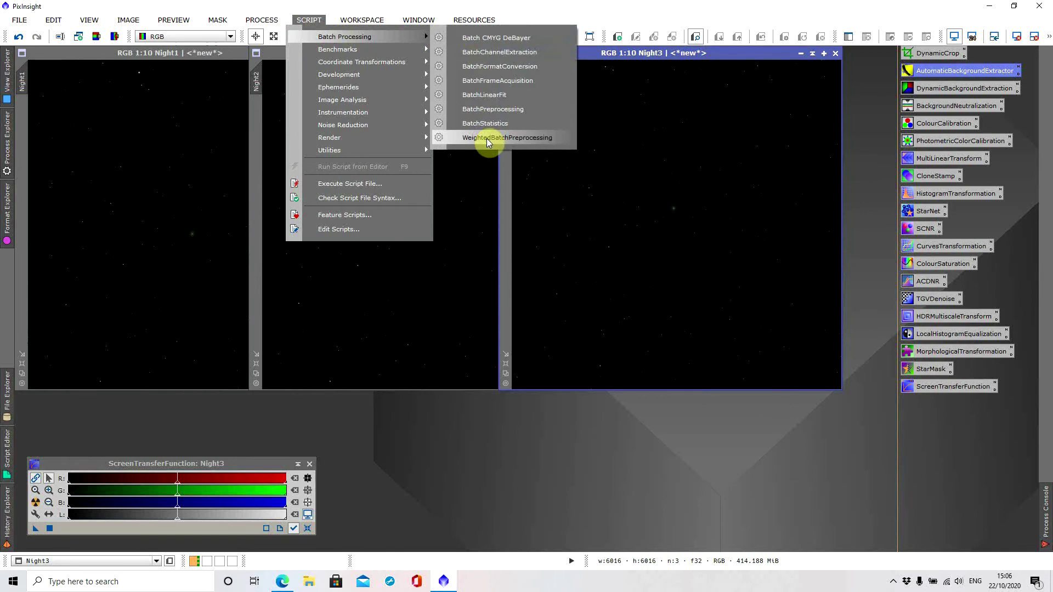
pyautogui.press('Escape')
pyautogui.press('Escape')
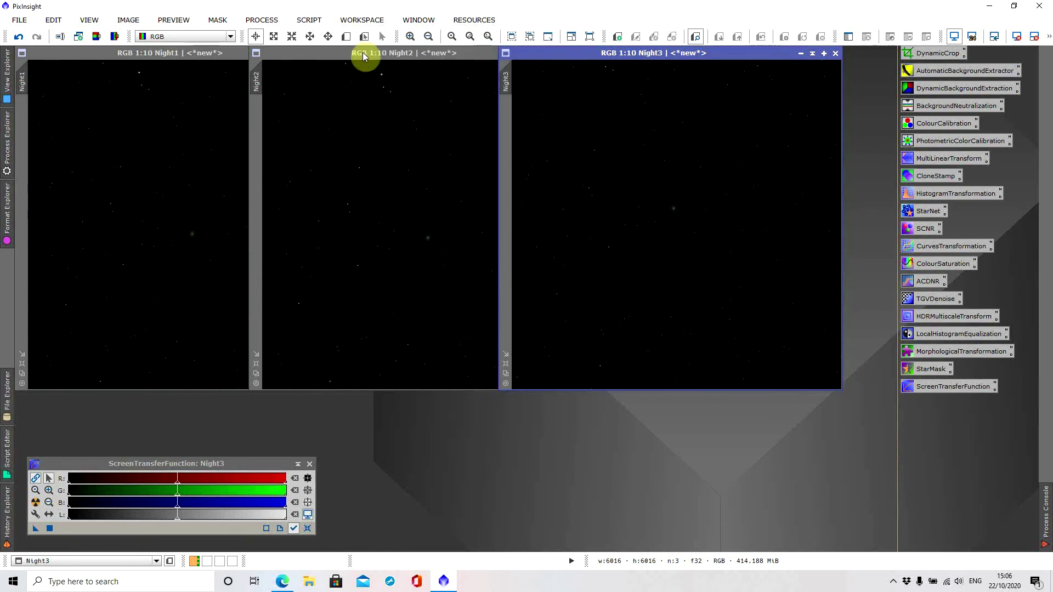
pyautogui.click(277, 21)
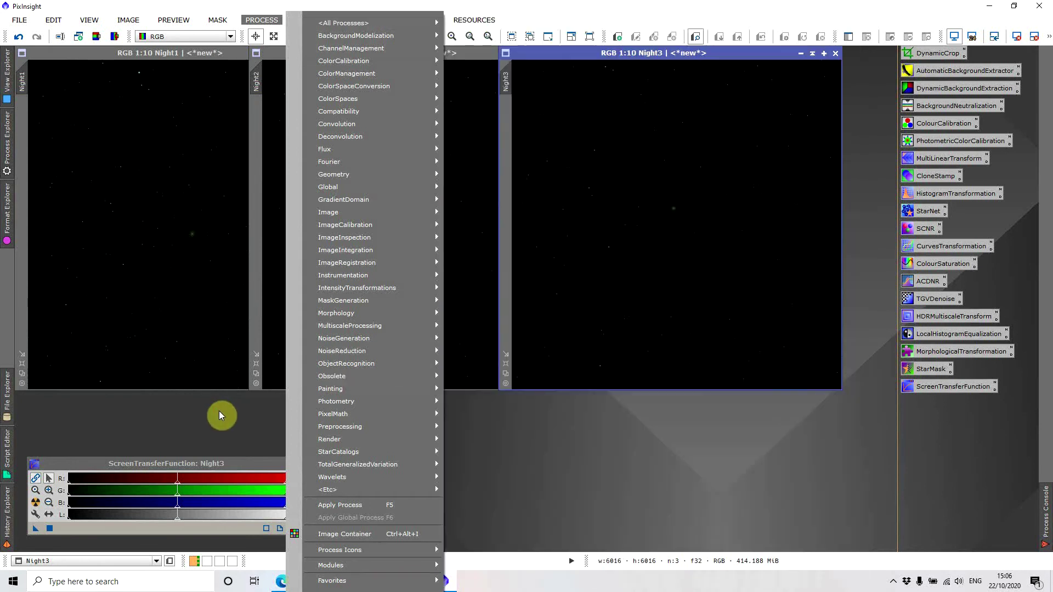
pyautogui.click(218, 410)
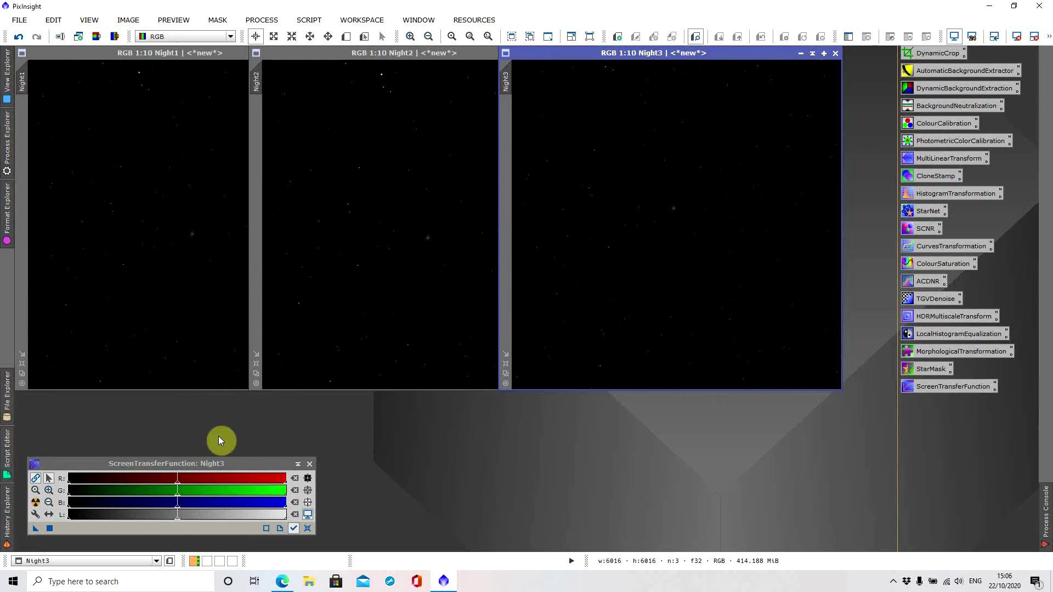
# Step: Apply a linked-channel auto stretch with ScreenTransferFunction to the Night1, Night2 and Night3 images
pyautogui.click(152, 54)
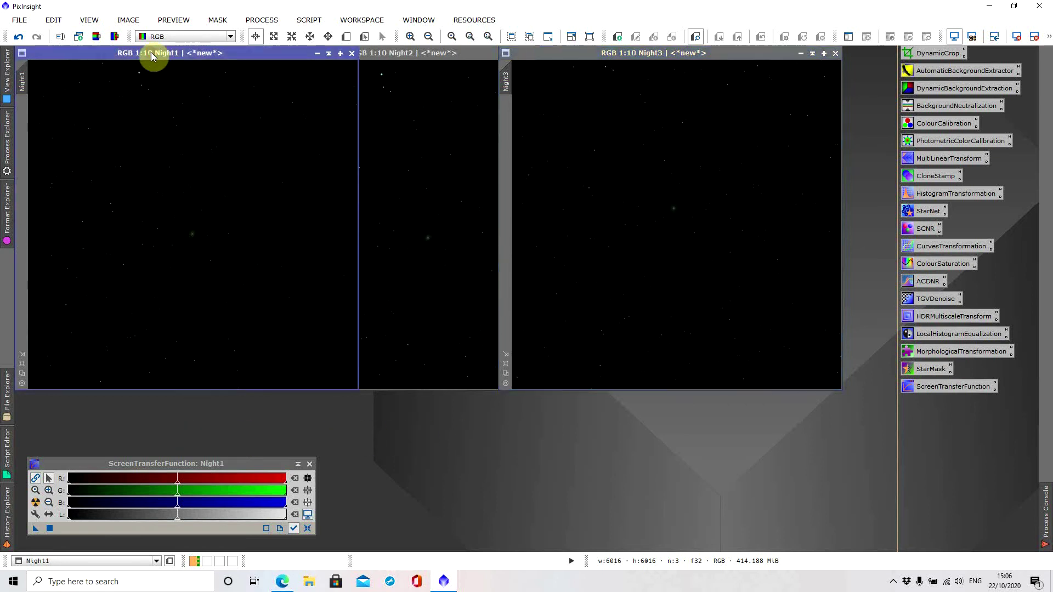
pyautogui.click(36, 504)
pyautogui.click(419, 52)
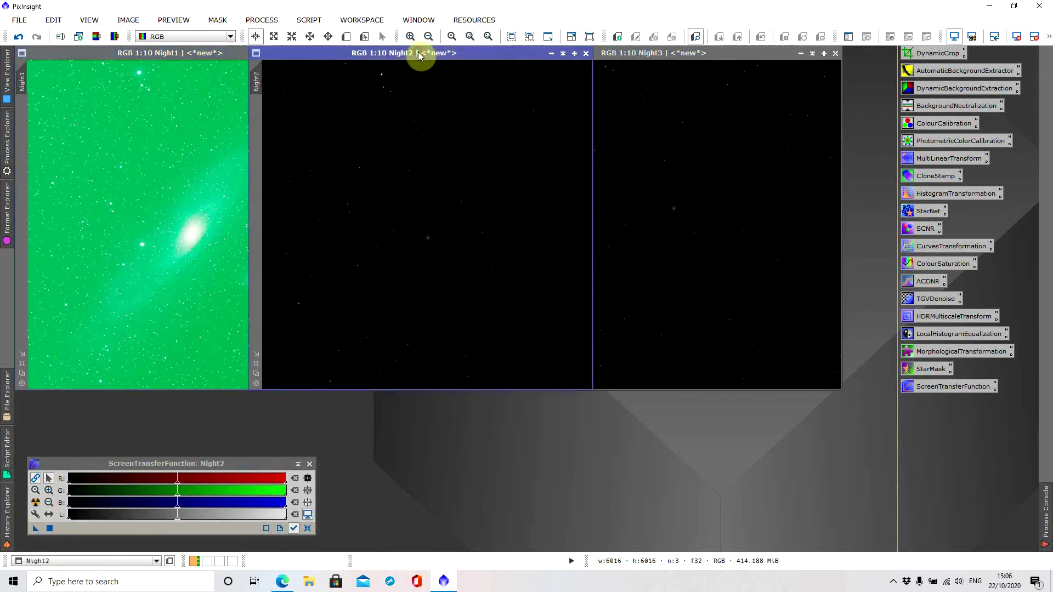
pyautogui.click(35, 502)
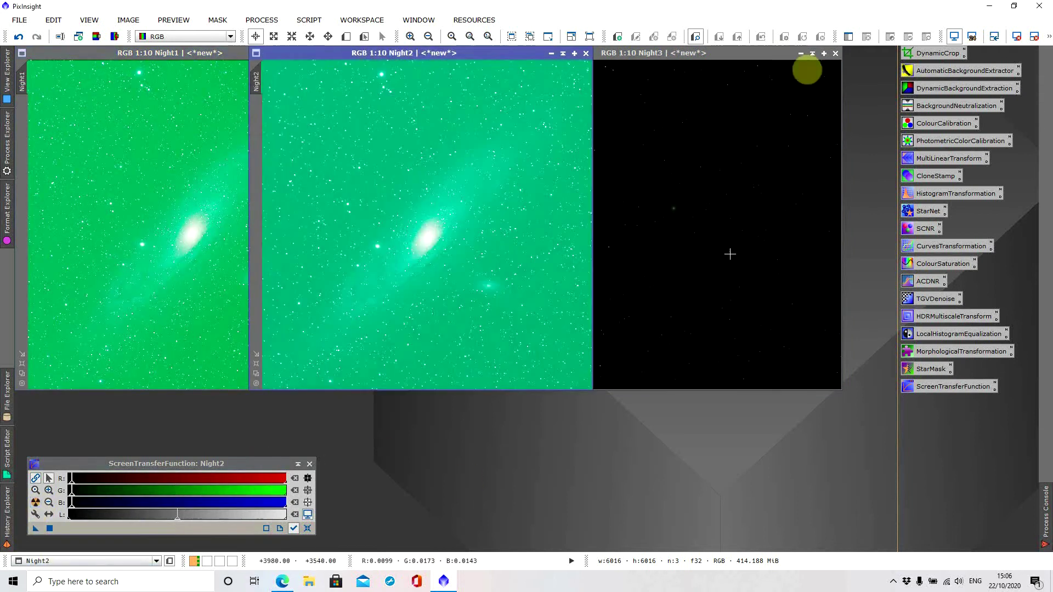
pyautogui.click(709, 59)
pyautogui.click(34, 503)
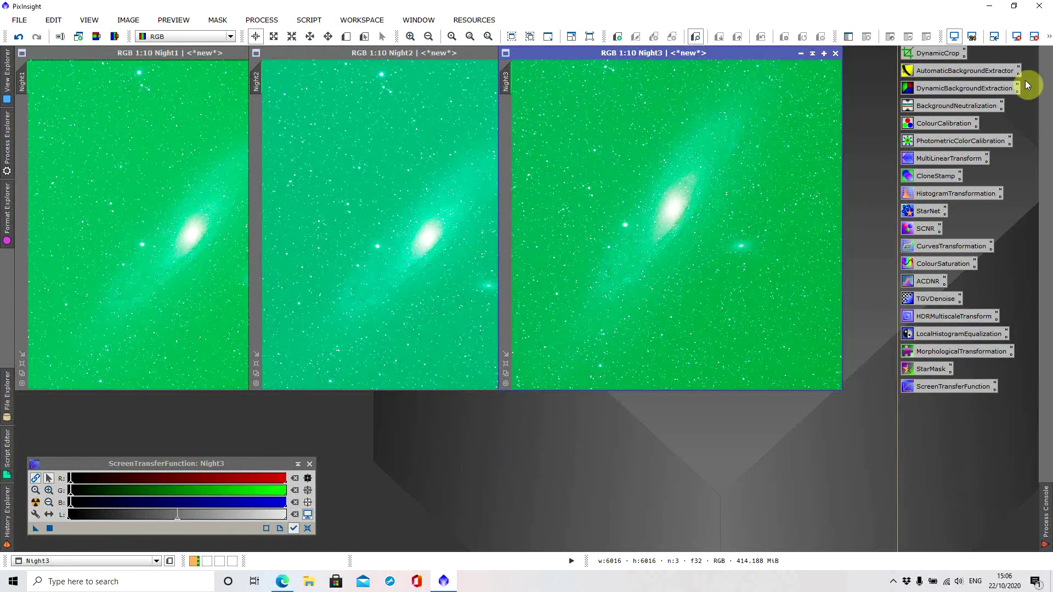
# Step: Run AutomaticBackgroundExtractor on Night1 with the target image correction set to Subtraction
pyautogui.doubleClick(966, 72)
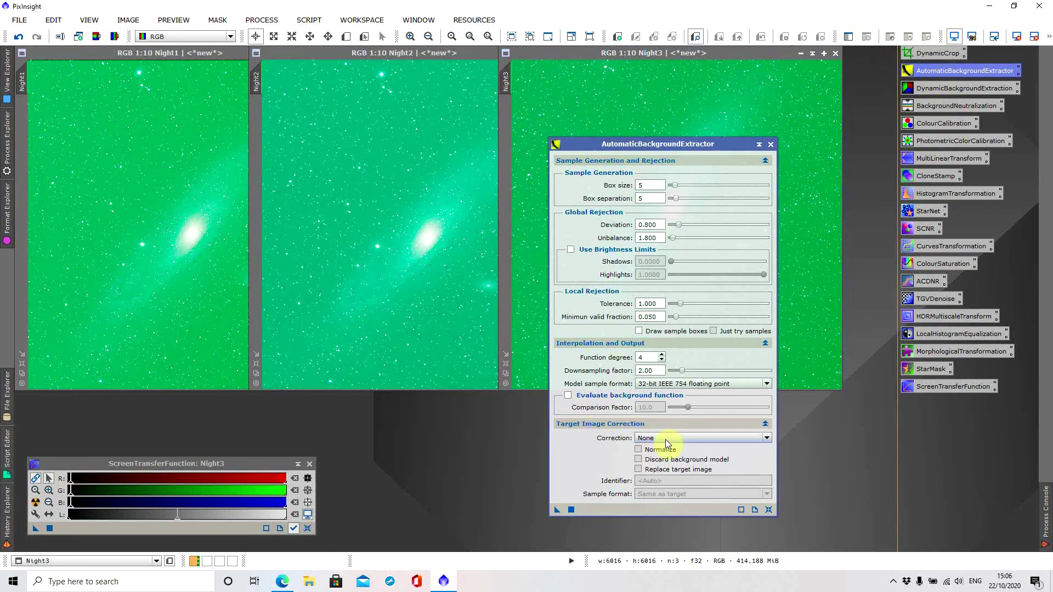
pyautogui.moveTo(665, 439)
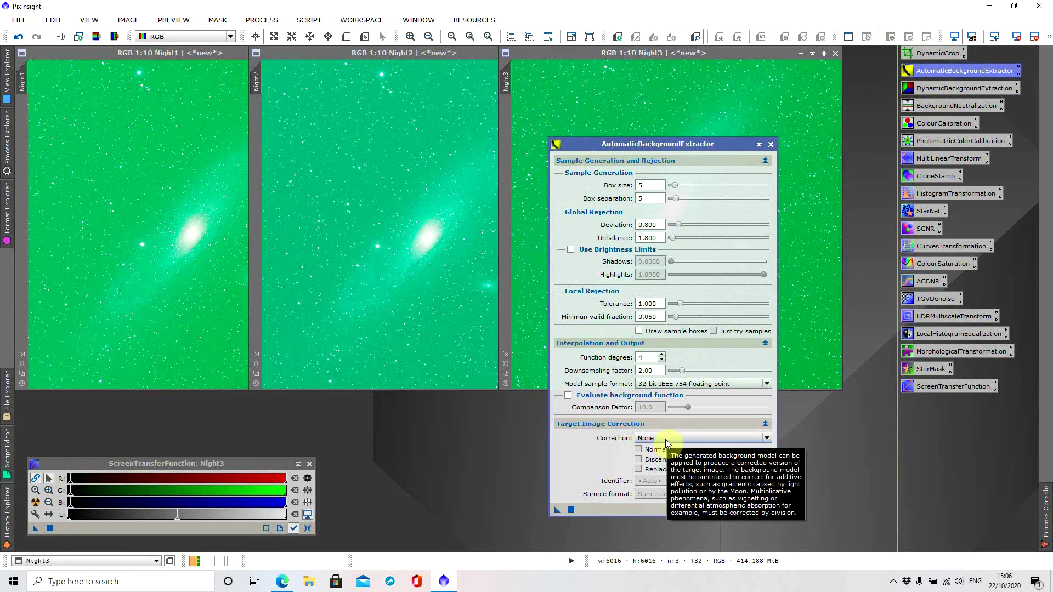
pyautogui.click(665, 439)
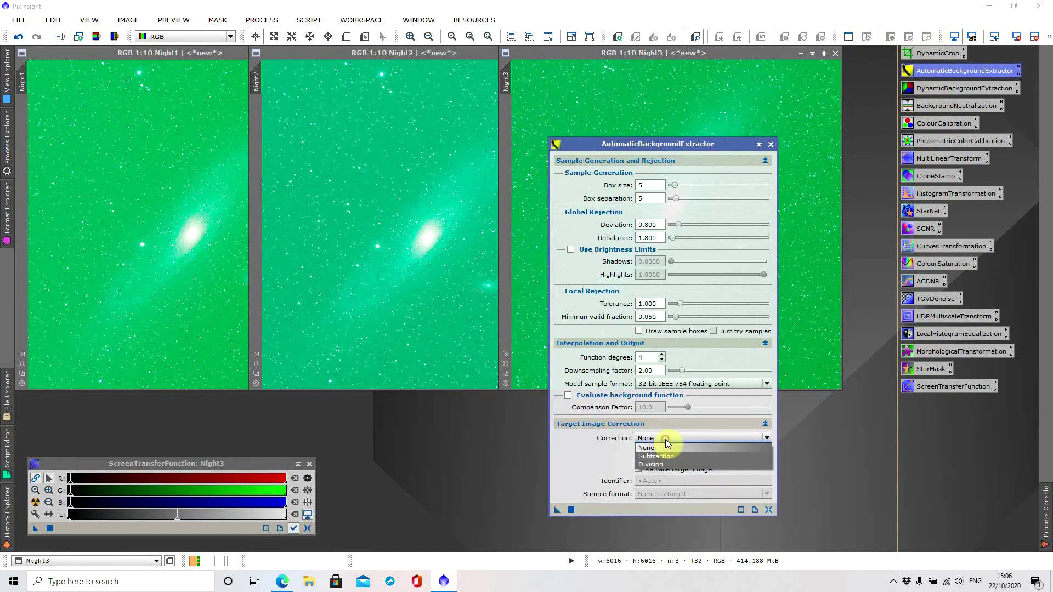
pyautogui.click(665, 457)
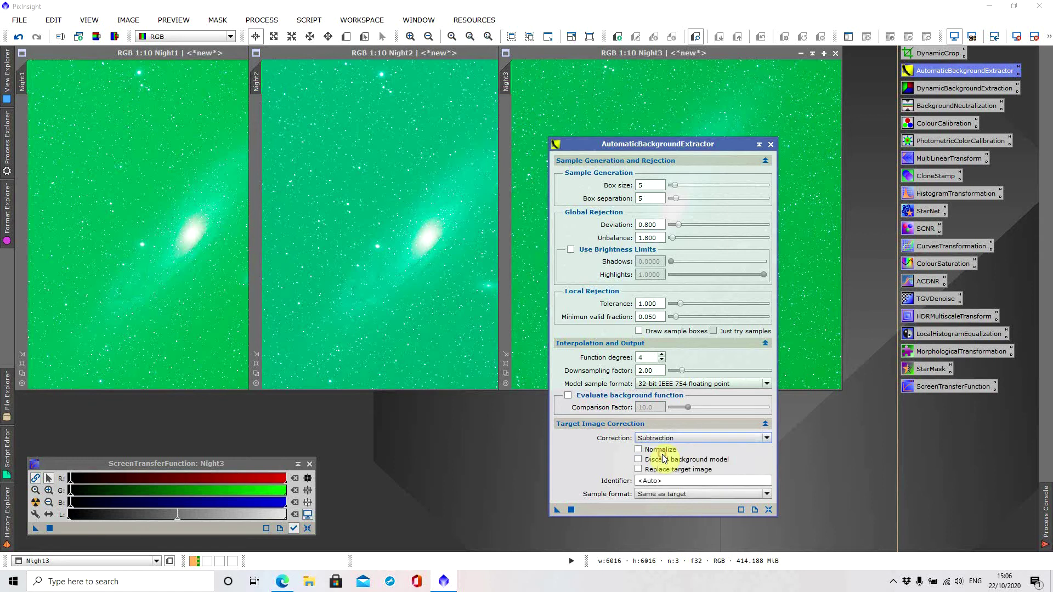
pyautogui.moveTo(557, 511); pyautogui.dragTo(102, 226)
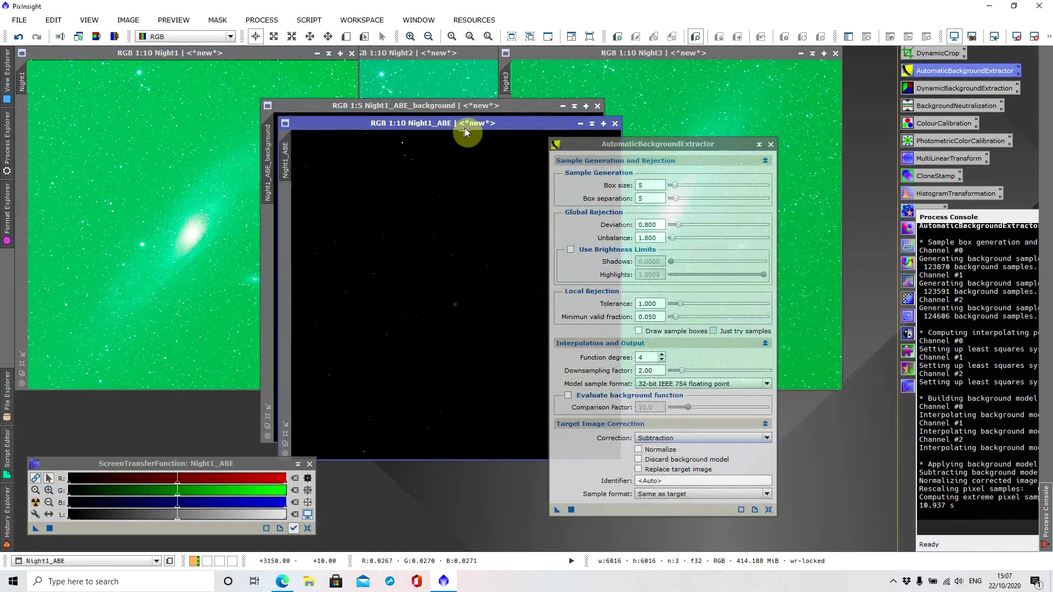
# Step: Auto-stretch the background model extracted from Night1 to inspect its gradient, and close that model
pyautogui.moveTo(469, 106); pyautogui.dragTo(322, 112)
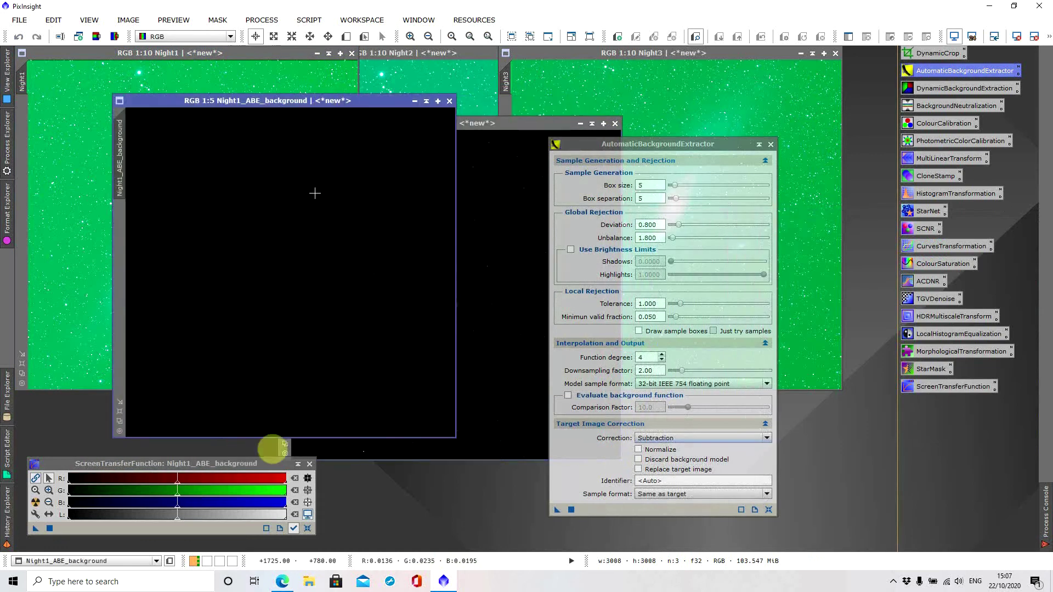
pyautogui.click(35, 502)
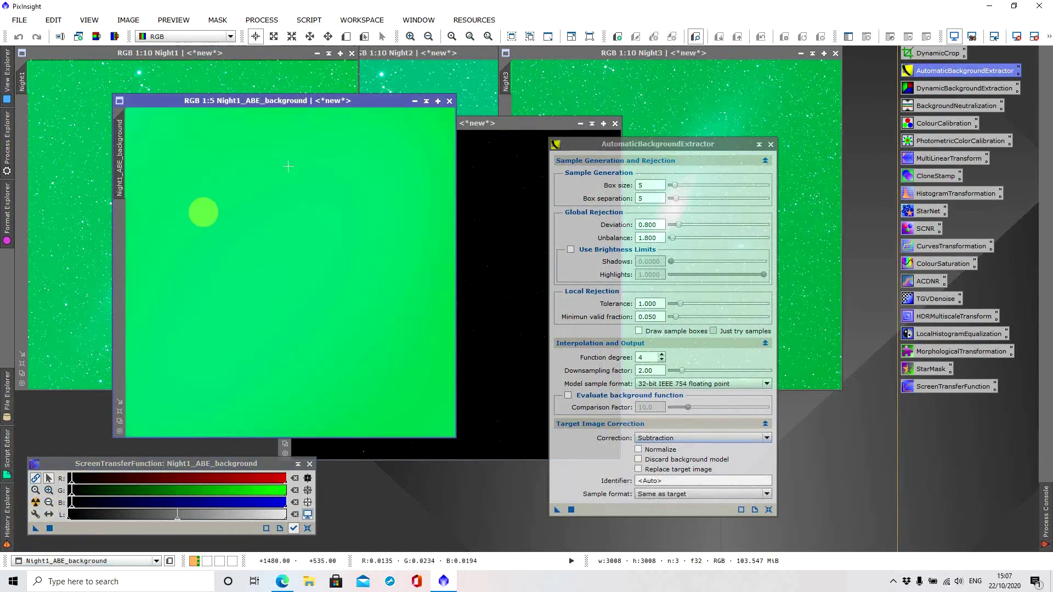
pyautogui.click(449, 100)
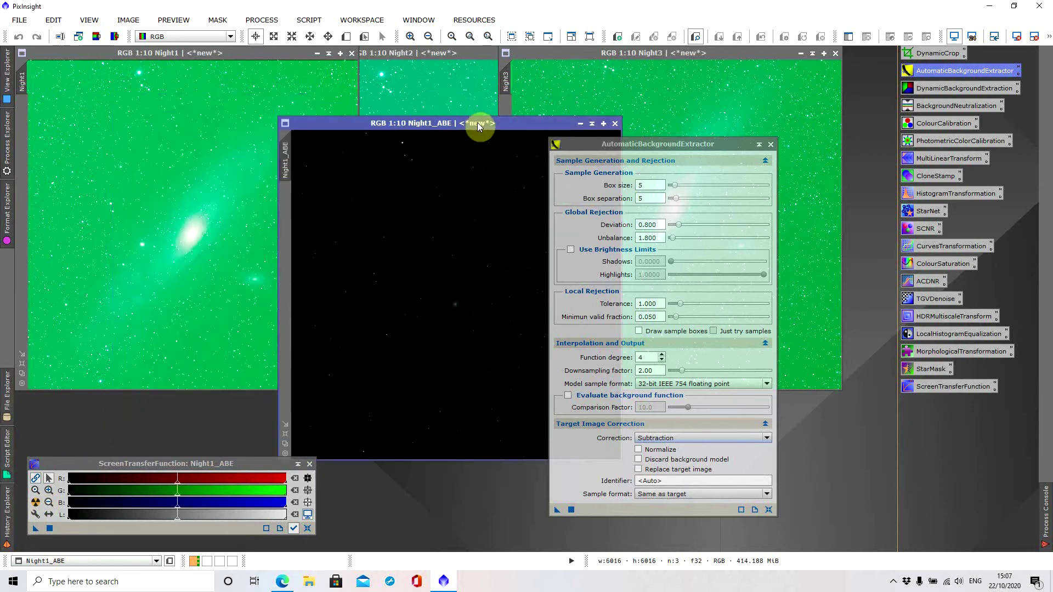
# Step: Minimize the original Night1 image to the lower workspace and put its background-corrected version in the vacated place
pyautogui.click(317, 53)
pyautogui.moveTo(211, 226); pyautogui.dragTo(689, 540)
pyautogui.moveTo(499, 125); pyautogui.dragTo(236, 55)
# Step: Run AutomaticBackgroundExtractor with Subtraction correction on Night2 and close the extracted background model
pyautogui.click(411, 53)
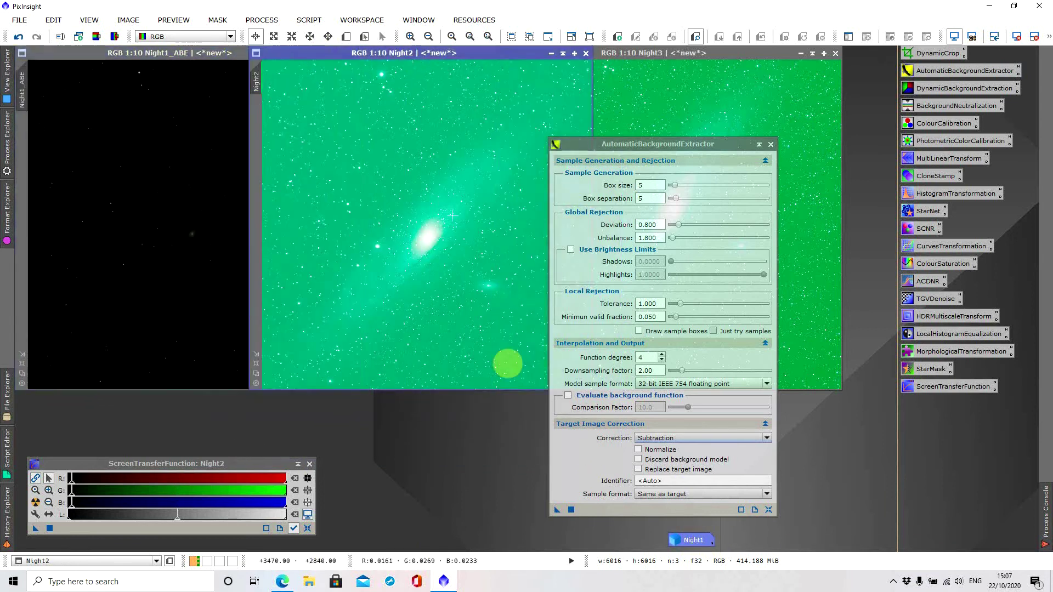
pyautogui.moveTo(556, 510); pyautogui.dragTo(409, 206)
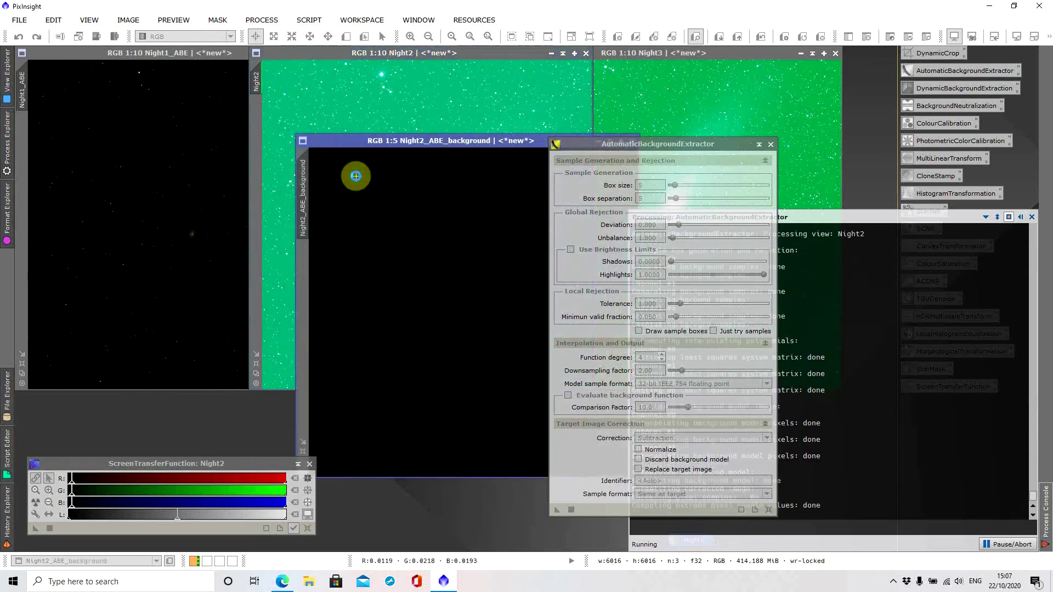
pyautogui.click(439, 141)
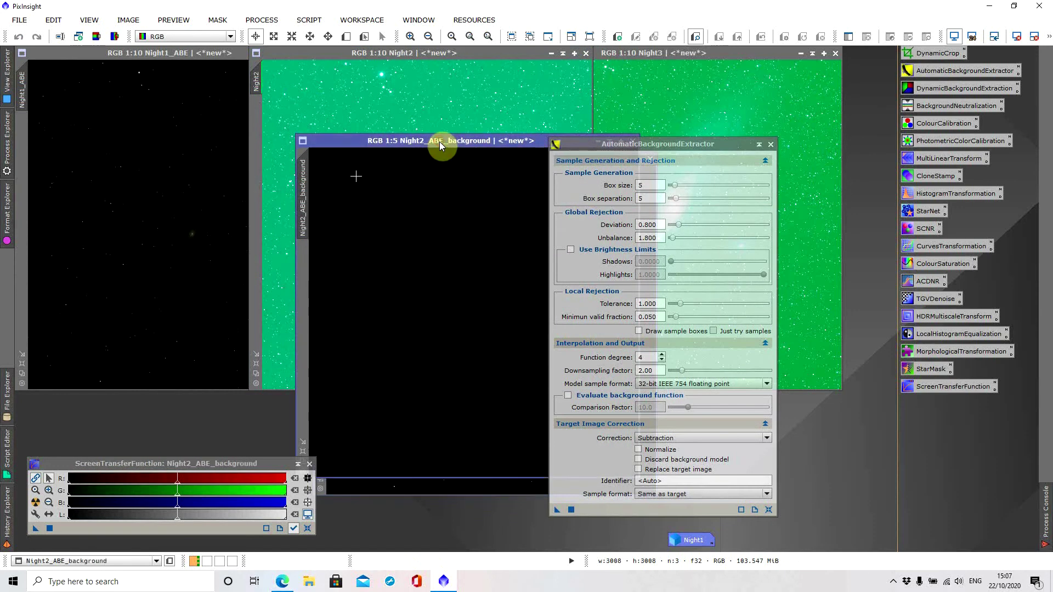
pyautogui.moveTo(600, 145); pyautogui.dragTo(728, 150)
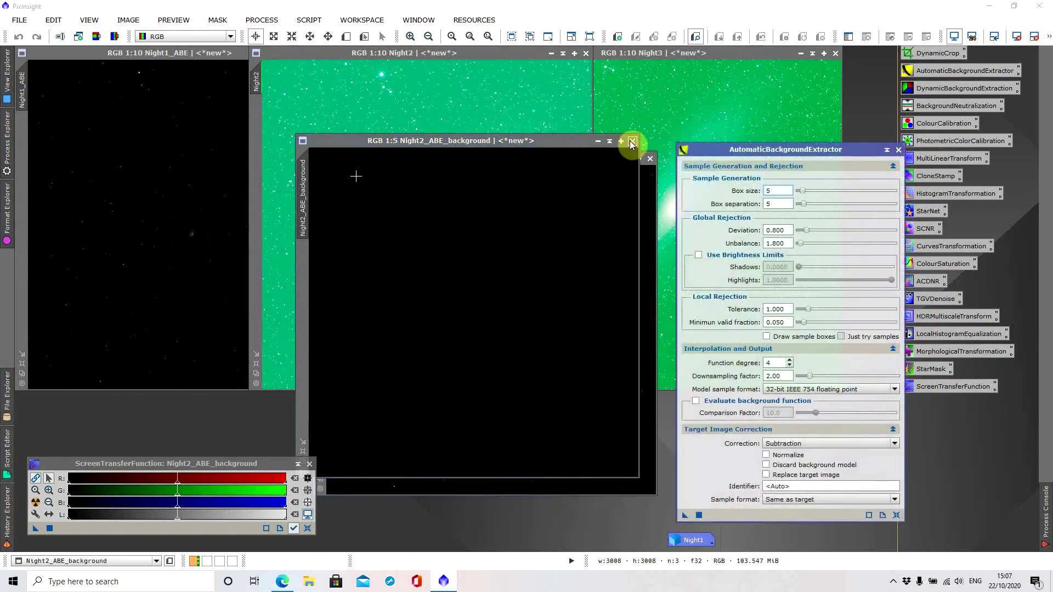
pyautogui.click(630, 141)
# Step: Minimize the original Night2 image beside the Night1 icon and align its background-corrected version with the other images' upper edges
pyautogui.moveTo(572, 159); pyautogui.dragTo(423, 120)
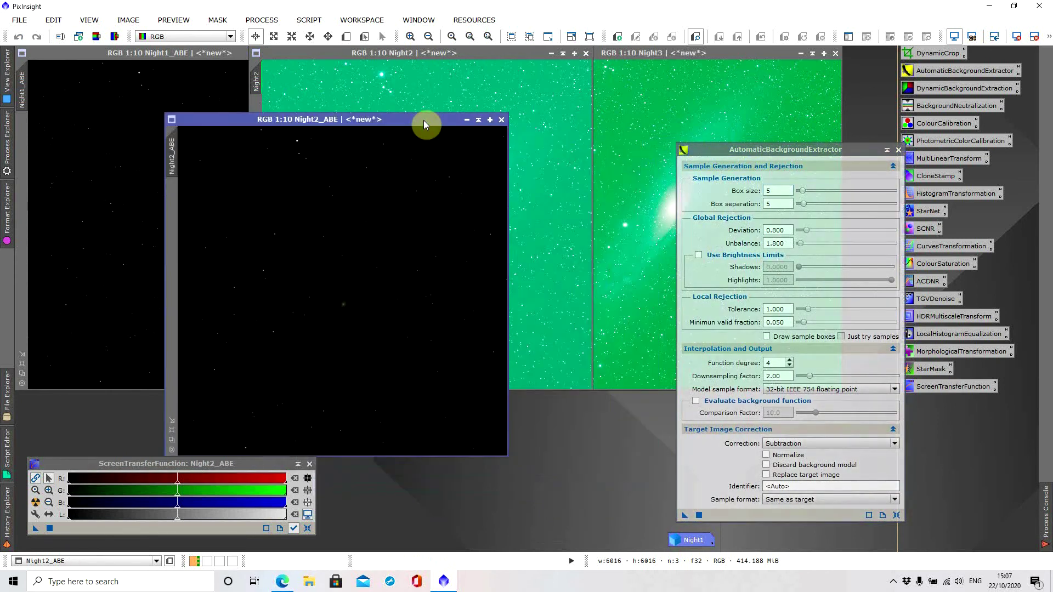
pyautogui.click(481, 54)
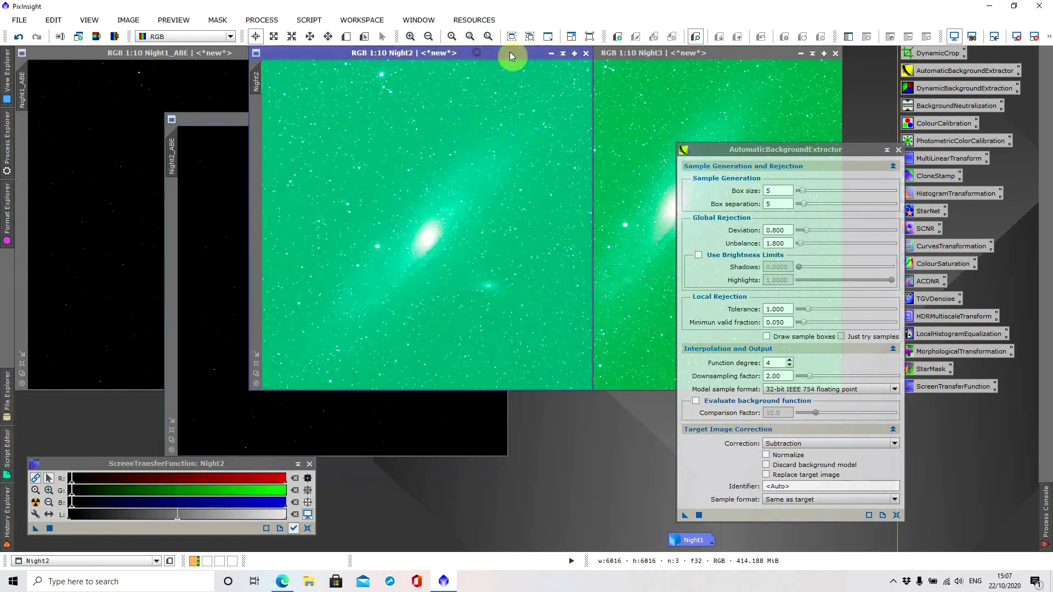
pyautogui.click(551, 53)
pyautogui.moveTo(446, 227); pyautogui.dragTo(631, 542)
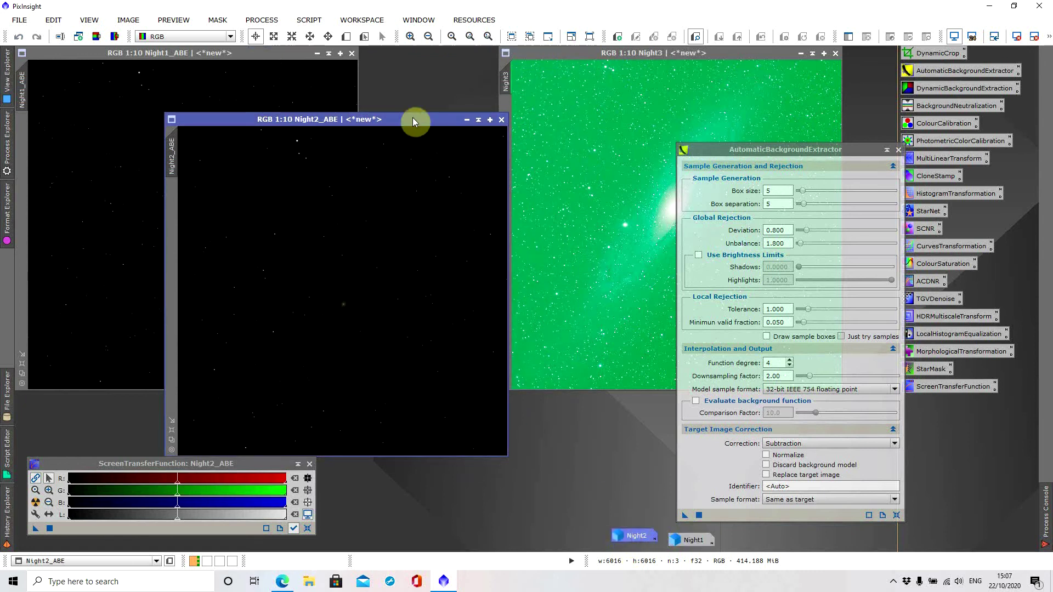
pyautogui.moveTo(410, 117); pyautogui.dragTo(406, 78)
pyautogui.moveTo(404, 57); pyautogui.dragTo(405, 57)
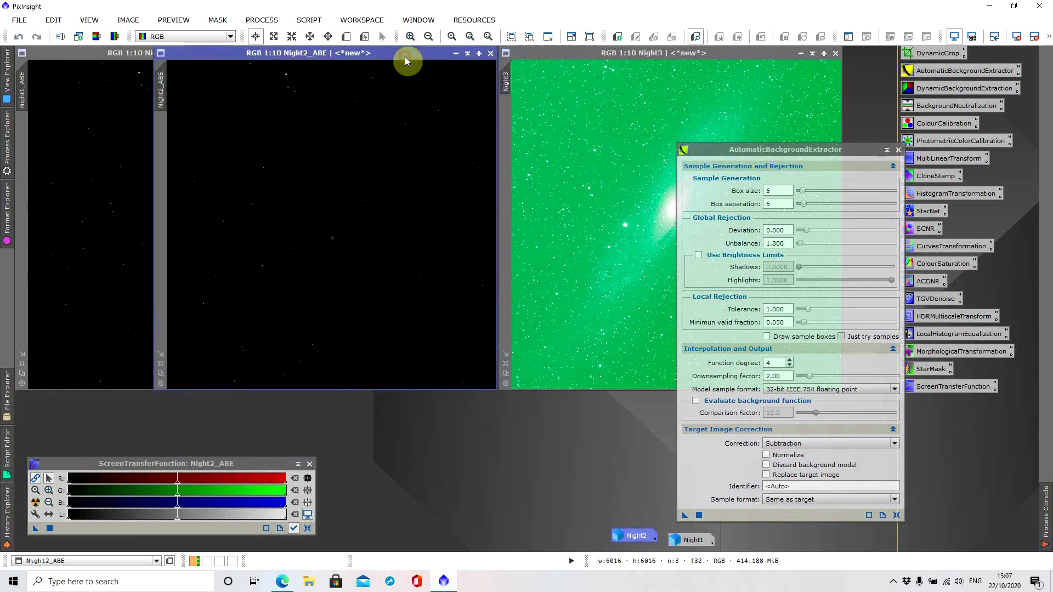
# Step: Run AutomaticBackgroundExtractor with Subtraction correction on Night3 and select the extracted background model
pyautogui.click(678, 53)
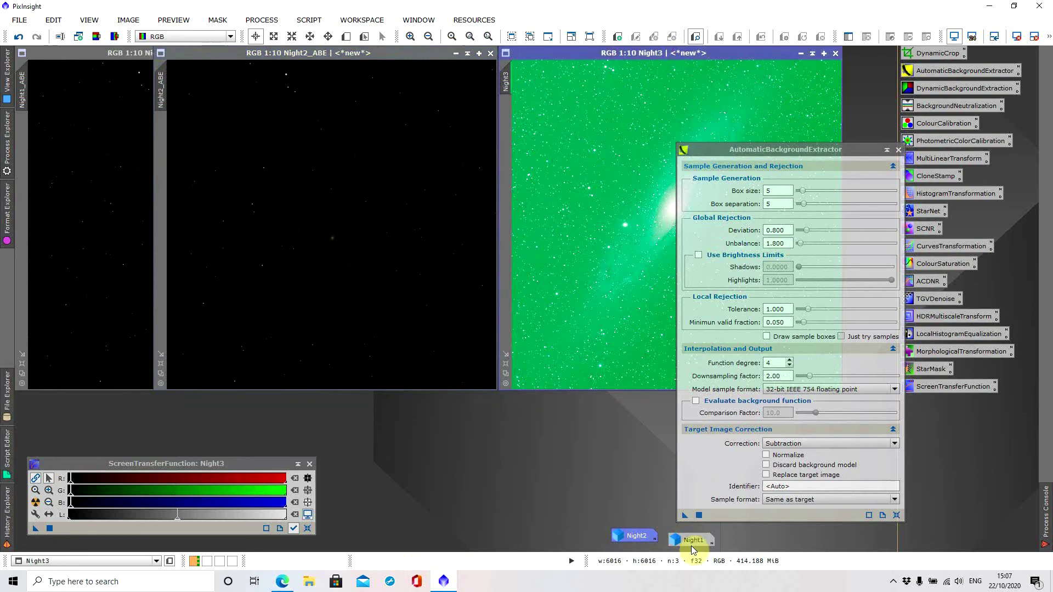
pyautogui.moveTo(683, 516); pyautogui.dragTo(605, 159)
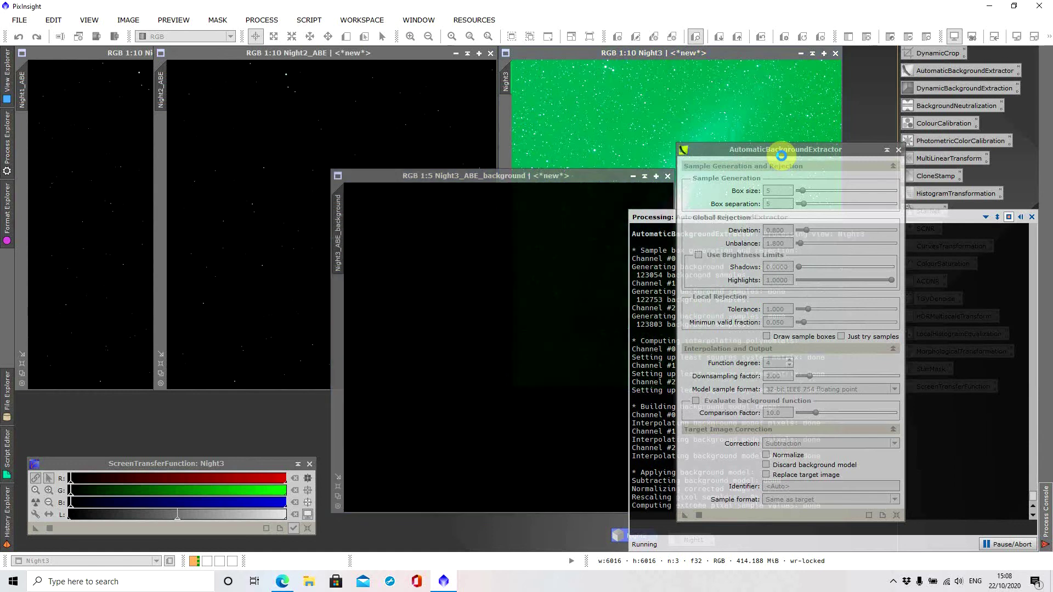
pyautogui.click(585, 174)
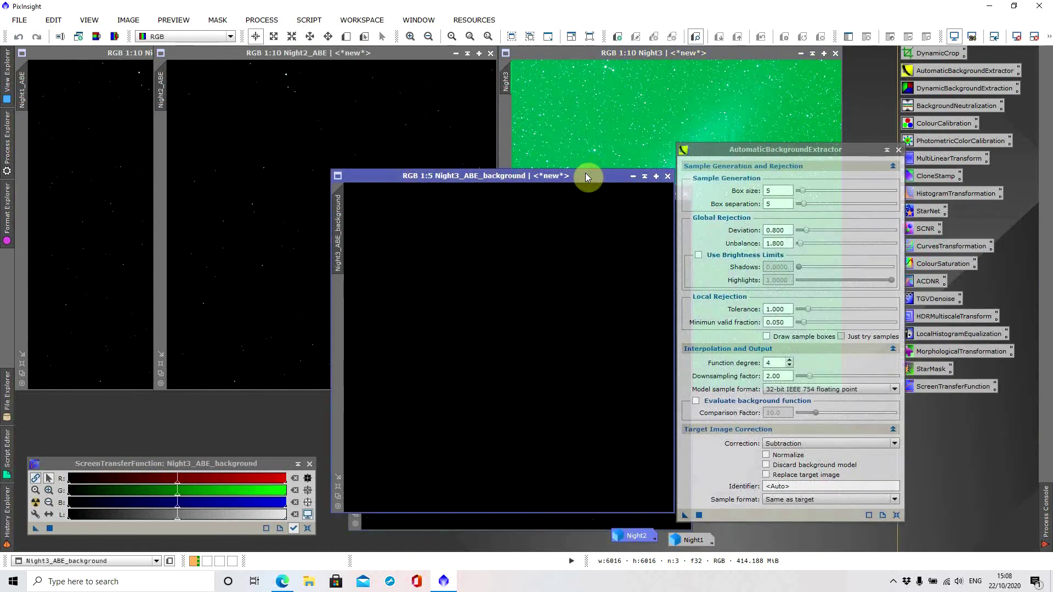
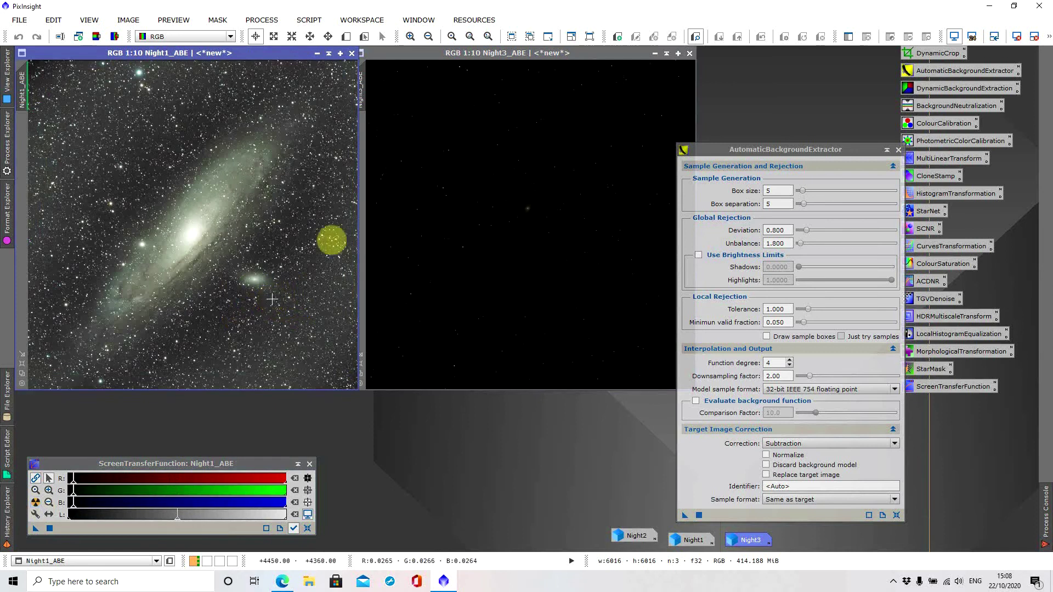
# Step: Move the background-corrected Night3 image clear of the corrected Night2 image and auto-stretch its display
pyautogui.moveTo(418, 57); pyautogui.dragTo(561, 182)
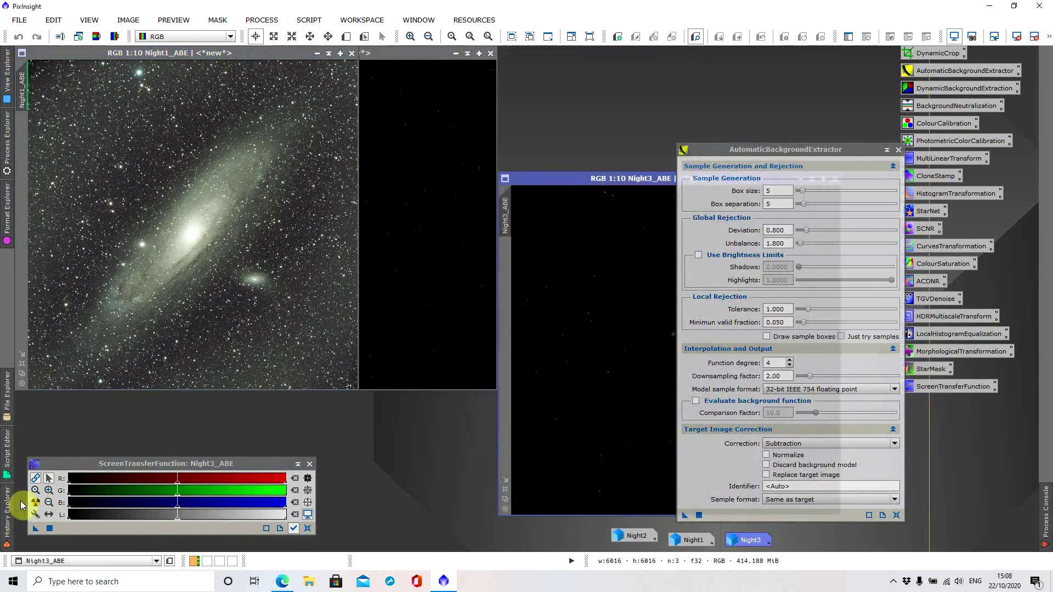
pyautogui.click(35, 502)
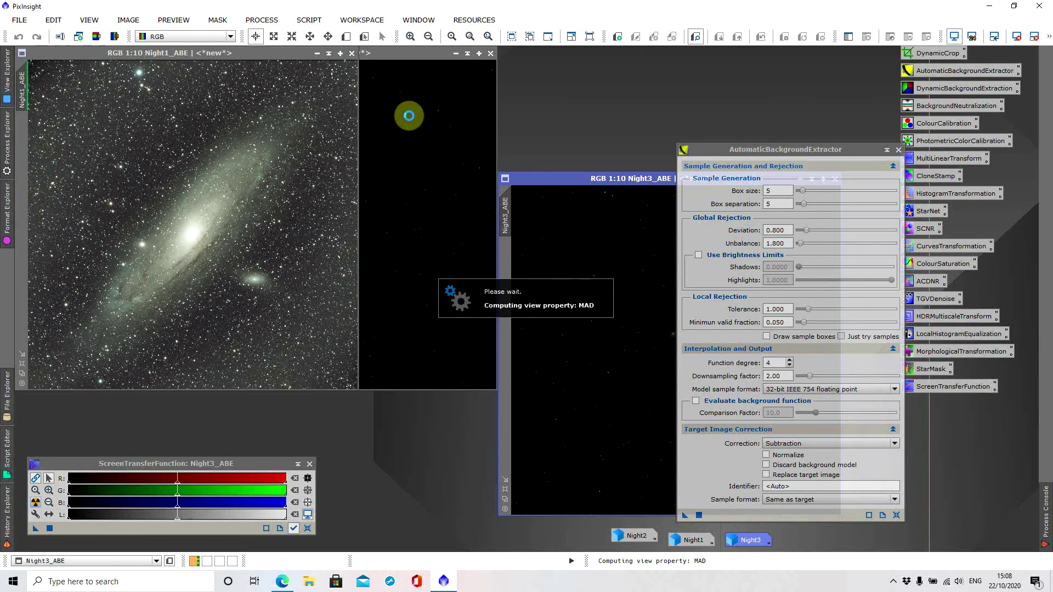
# Step: Auto-stretch the background-corrected Night2 image, compare it over the corrected Night1 image, and leave the two partly overlapping
pyautogui.click(406, 54)
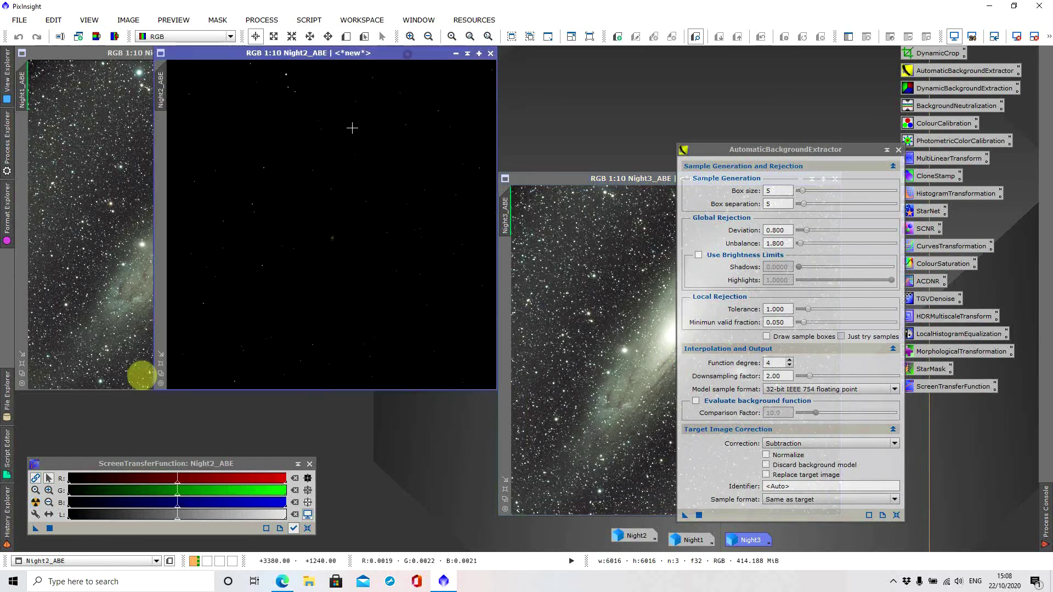
pyautogui.click(35, 502)
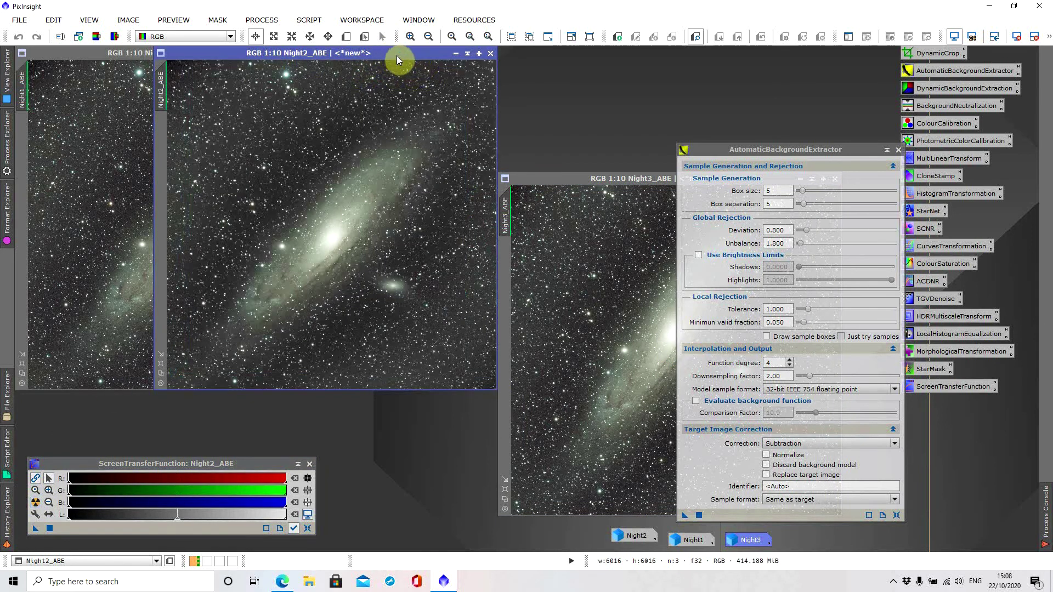
pyautogui.moveTo(404, 53); pyautogui.dragTo(264, 50)
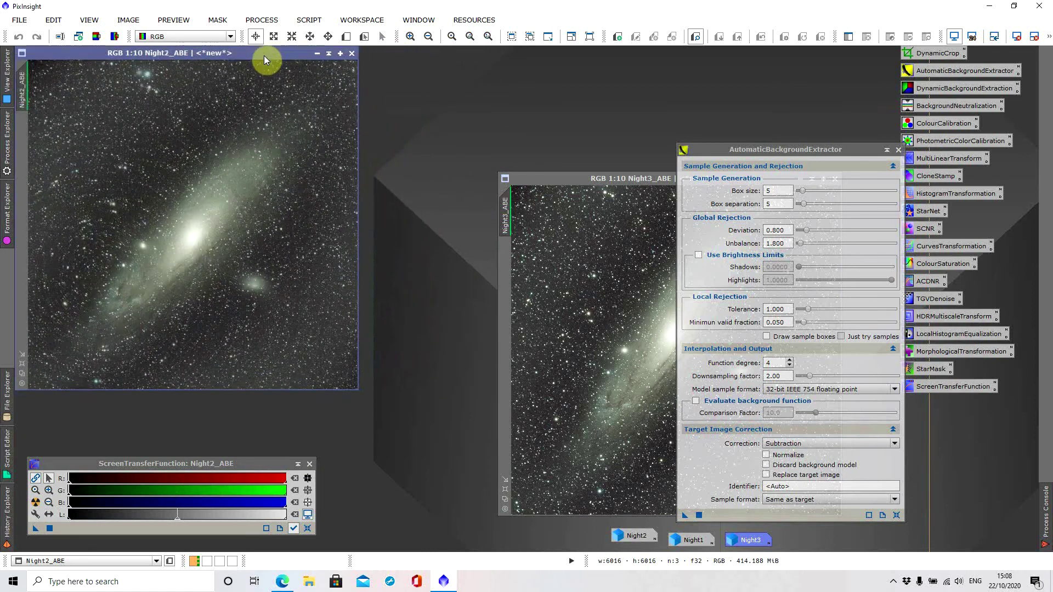
pyautogui.moveTo(265, 56); pyautogui.dragTo(456, 57)
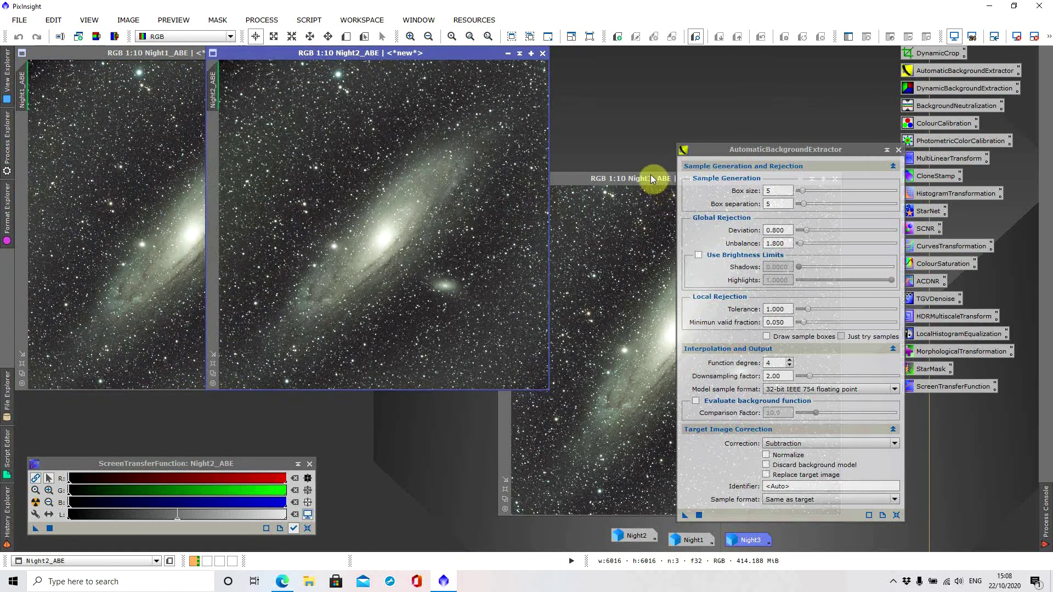
# Step: Line up the corrected Night3 image beside the corrected Night2 image's upper edge and close AutomaticBackgroundExtractor
pyautogui.moveTo(647, 177); pyautogui.dragTo(491, 56)
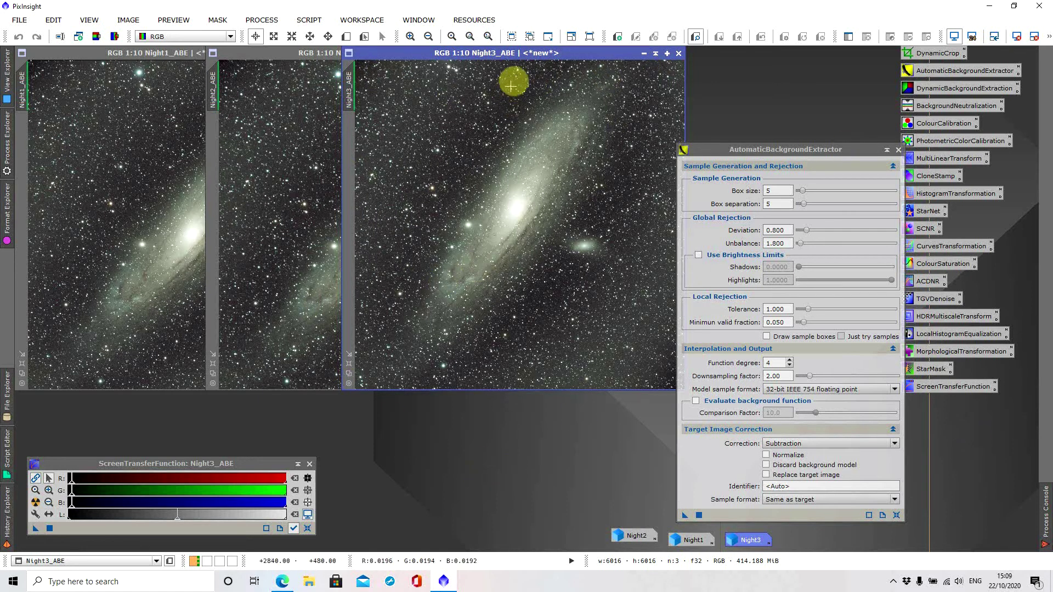
pyautogui.moveTo(518, 59); pyautogui.dragTo(603, 59)
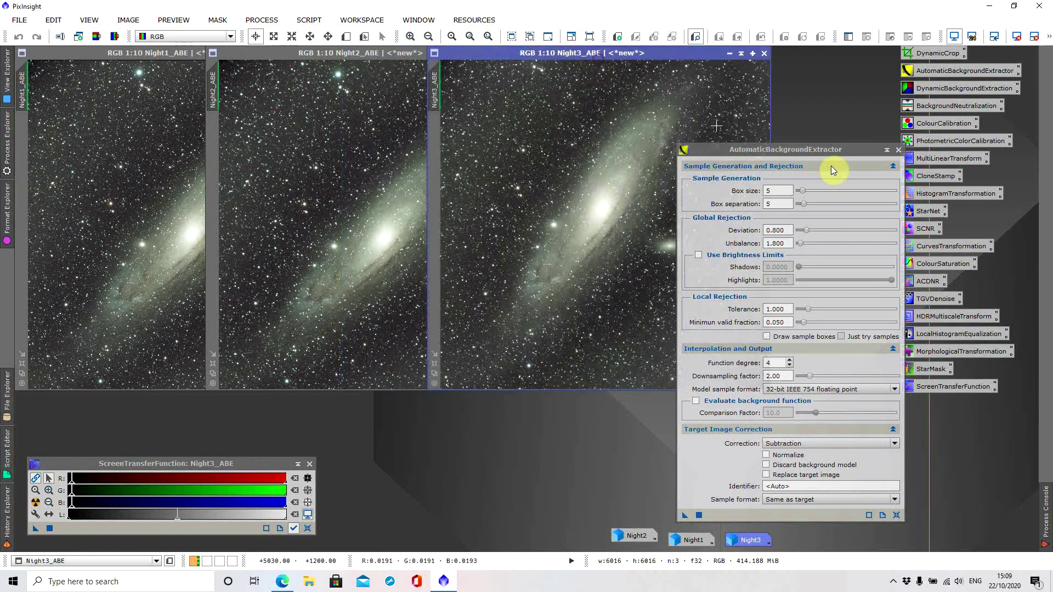
pyautogui.click(898, 150)
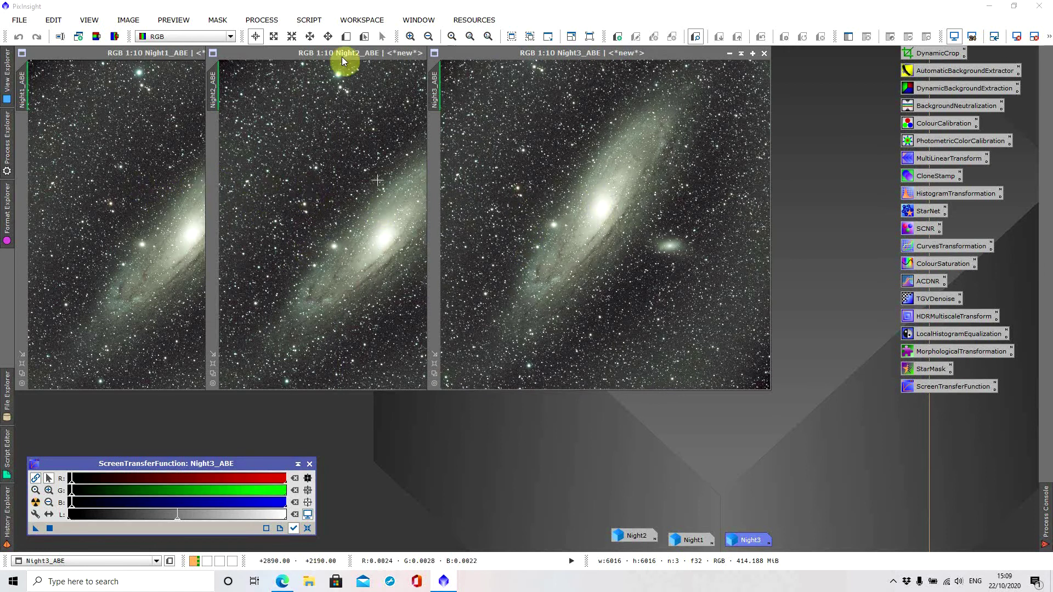
# Step: Open StarAlignment and rearrange the corrected Night2 and Night3 images in a cascade with the corrected Night1 image
pyautogui.click(261, 19)
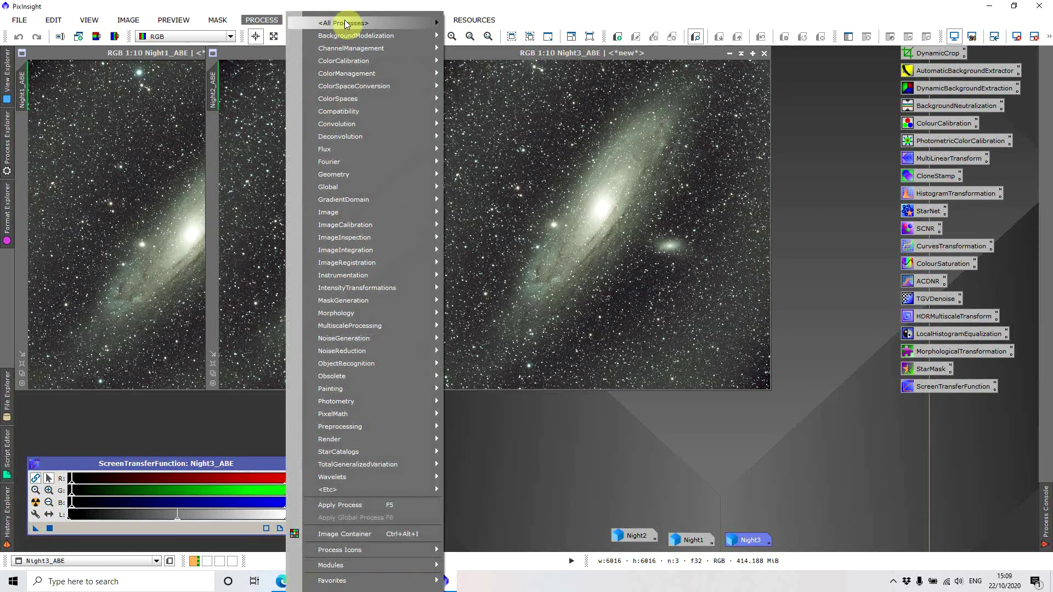
pyautogui.moveTo(346, 25)
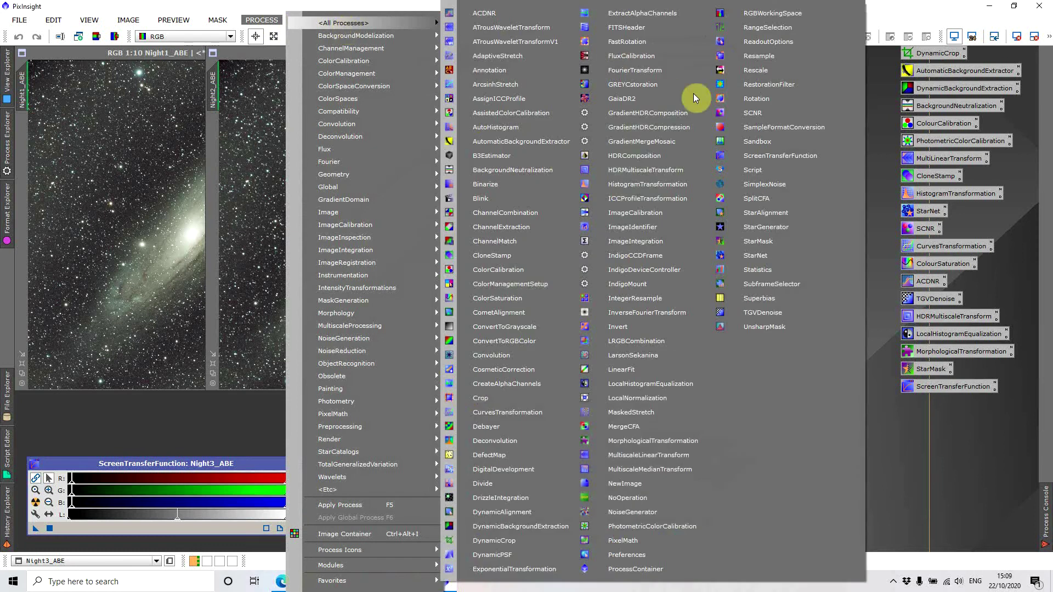
pyautogui.click(777, 215)
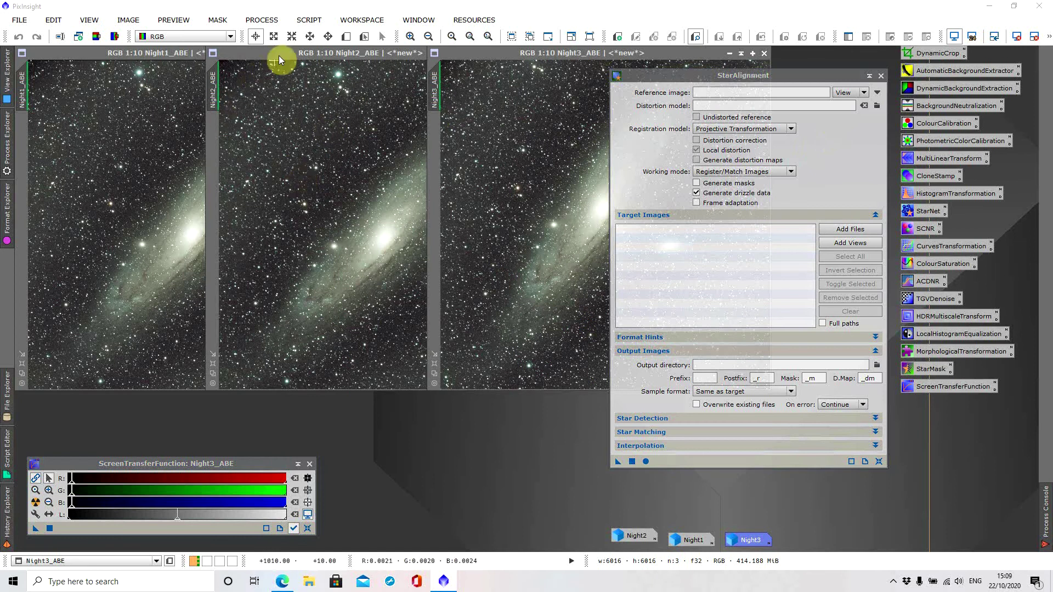
pyautogui.moveTo(279, 54); pyautogui.dragTo(199, 131)
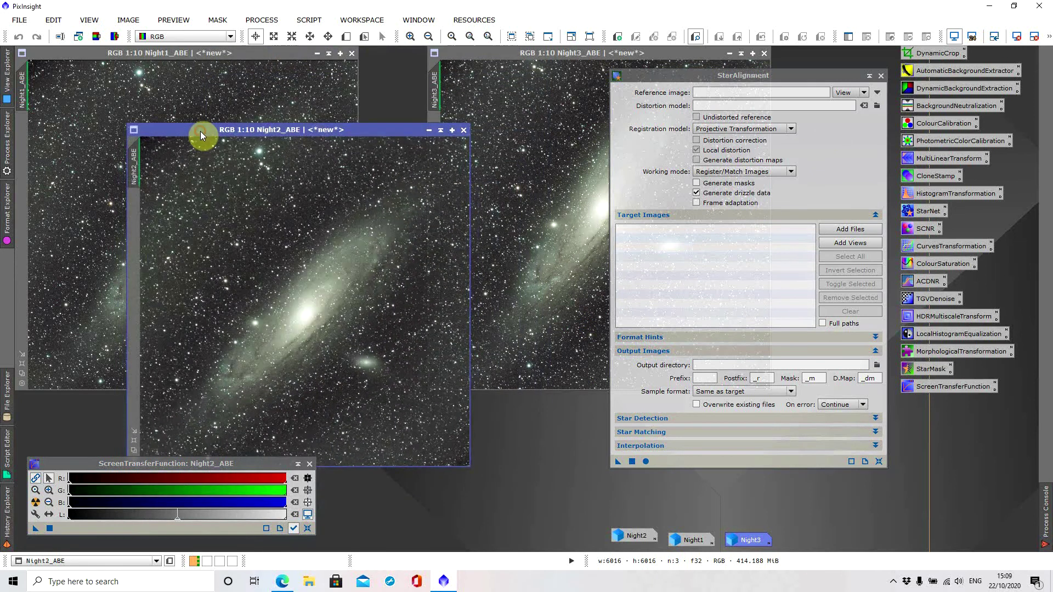
pyautogui.moveTo(517, 54); pyautogui.dragTo(347, 85)
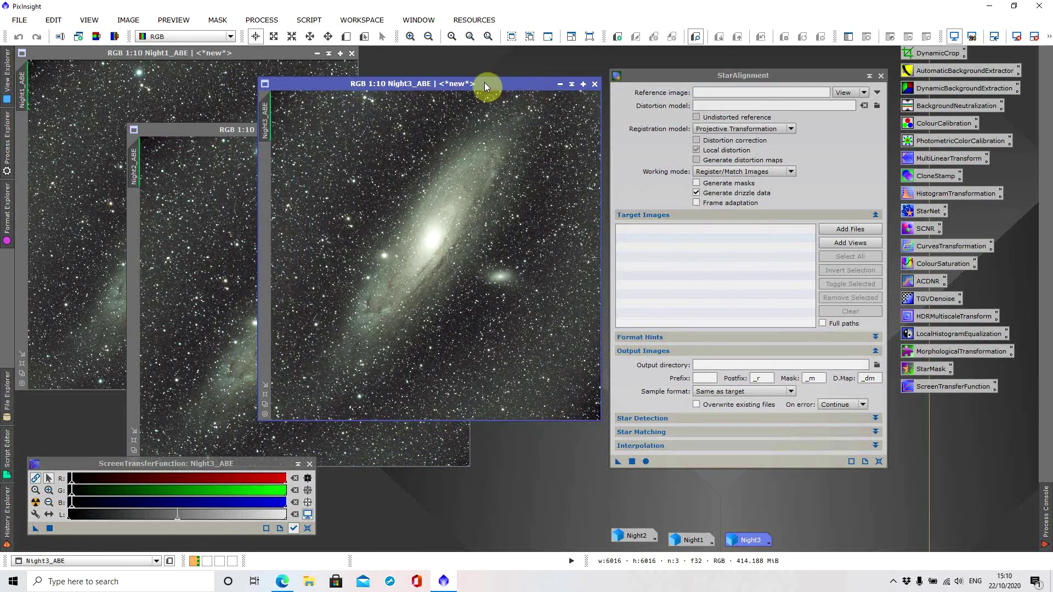
pyautogui.moveTo(485, 82); pyautogui.dragTo(512, 82)
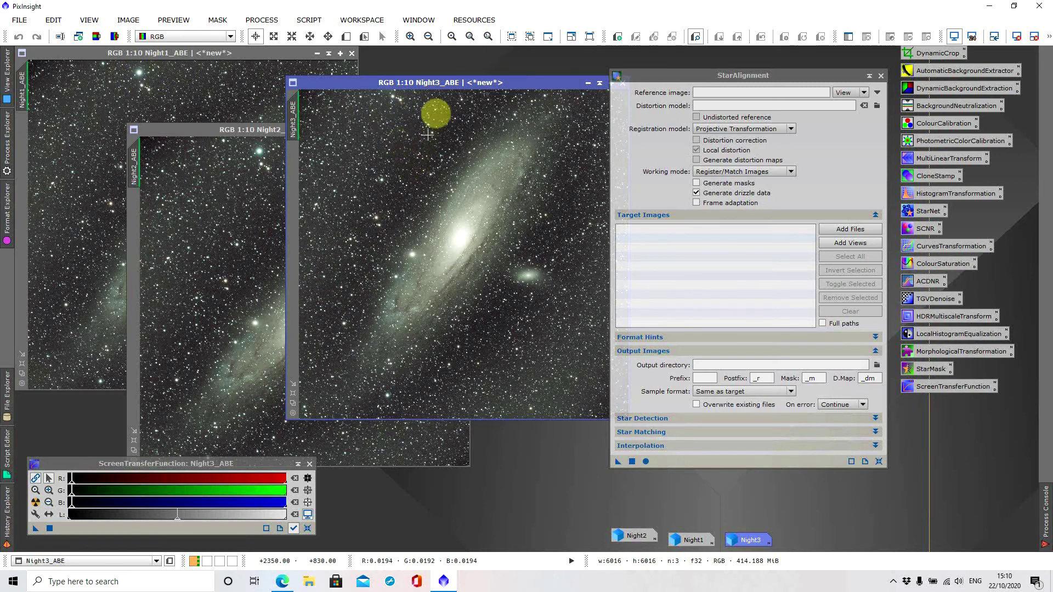
# Step: Set the StarAlignment reference image to the view Night3_ABE
pyautogui.click(865, 93)
pyautogui.click(853, 110)
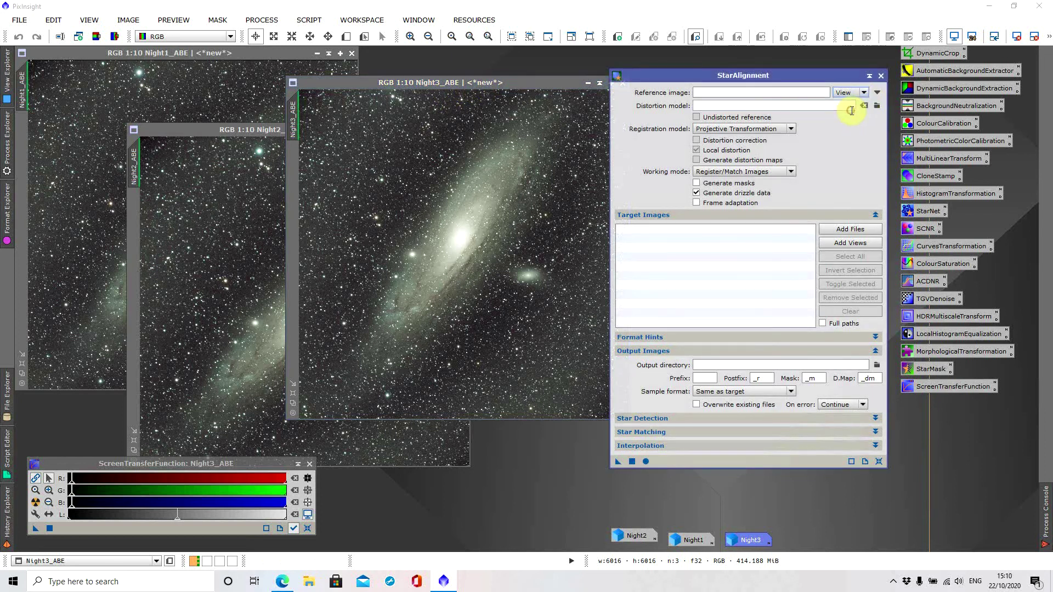
pyautogui.click(877, 93)
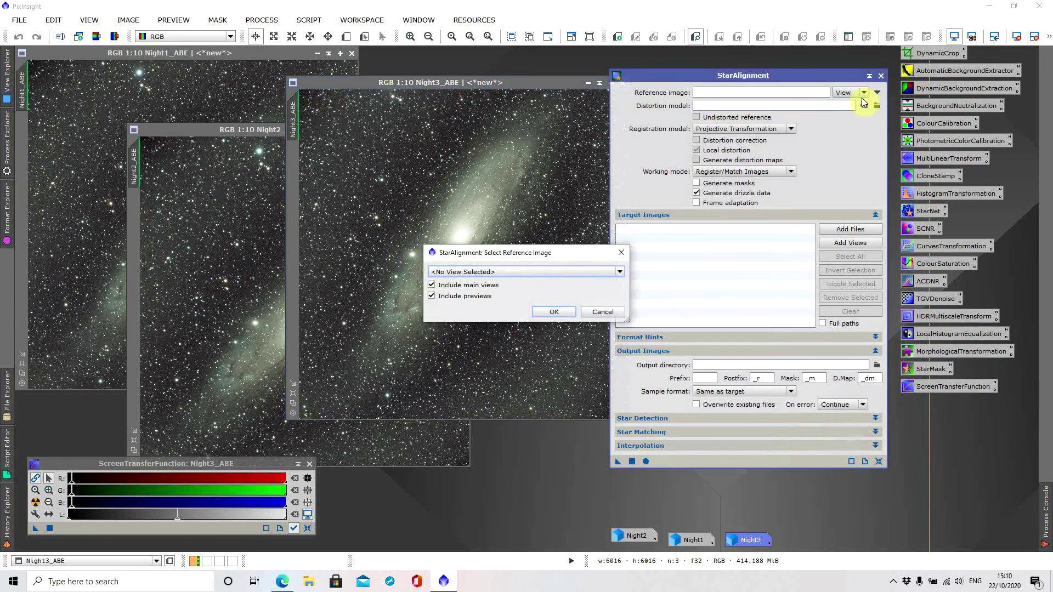
pyautogui.click(619, 271)
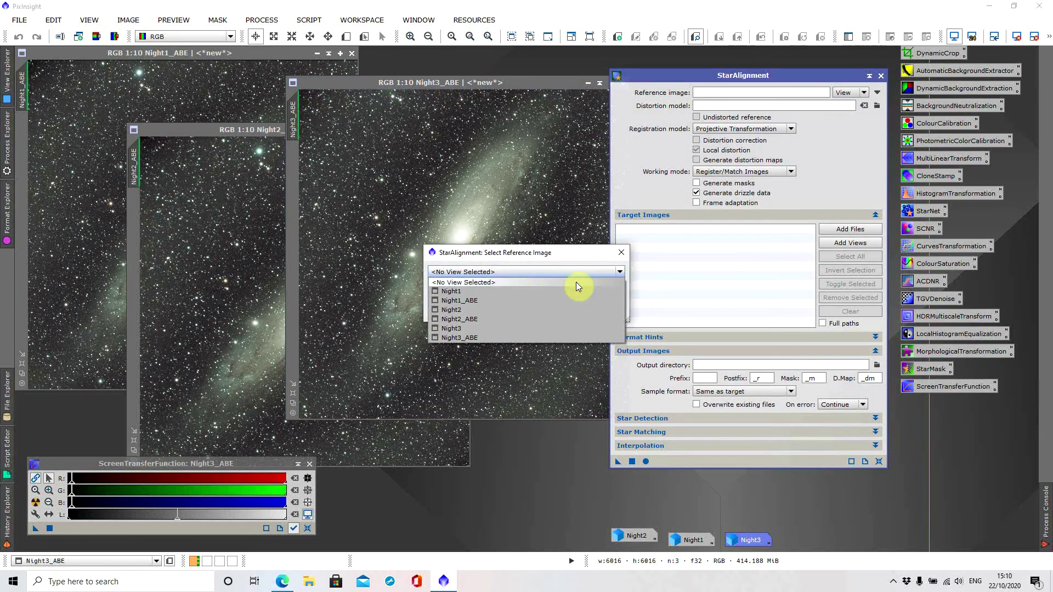
pyautogui.click(479, 338)
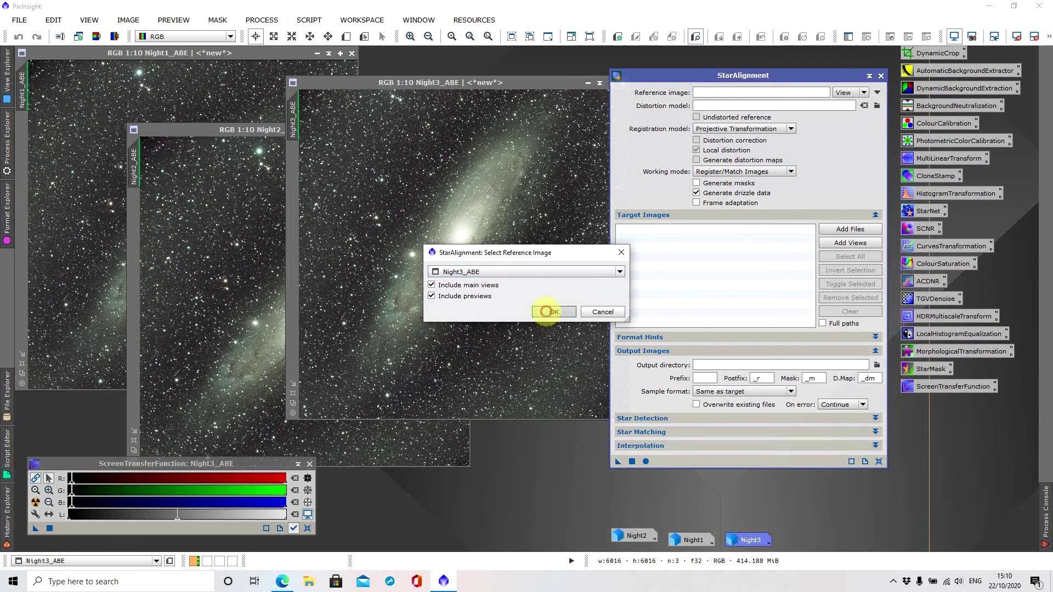
pyautogui.click(554, 312)
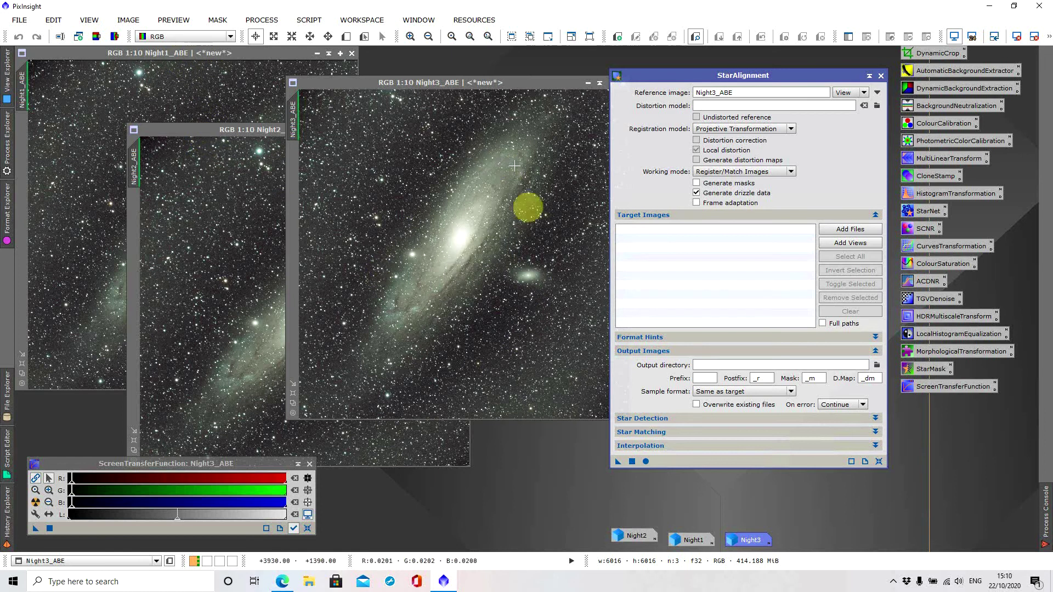
# Step: Add the views Night1_ABE and Night2_ABE as StarAlignment targets and run the registration globally
pyautogui.click(850, 243)
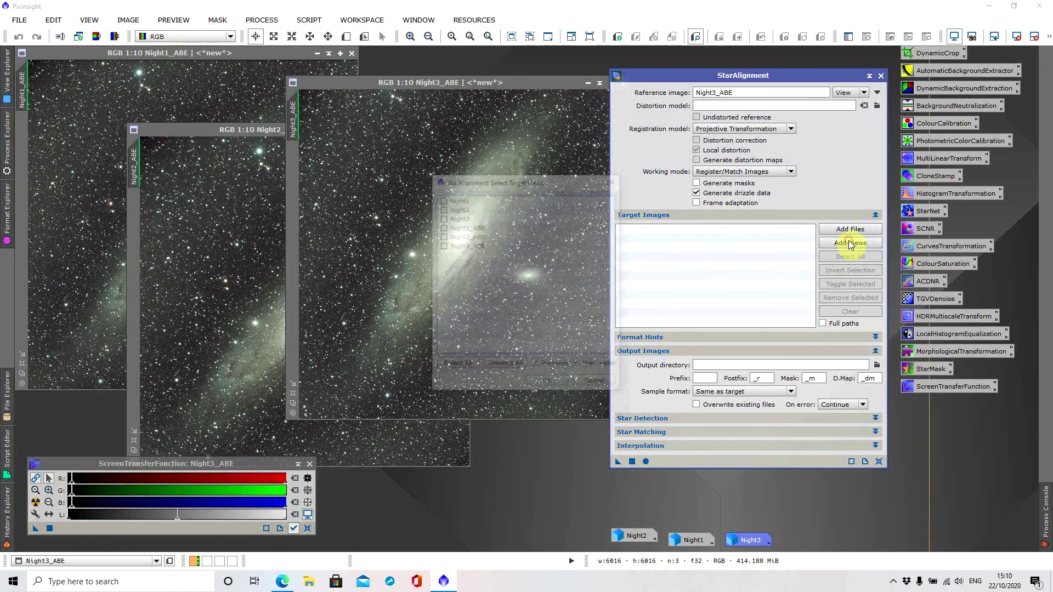
pyautogui.click(442, 236)
pyautogui.click(555, 384)
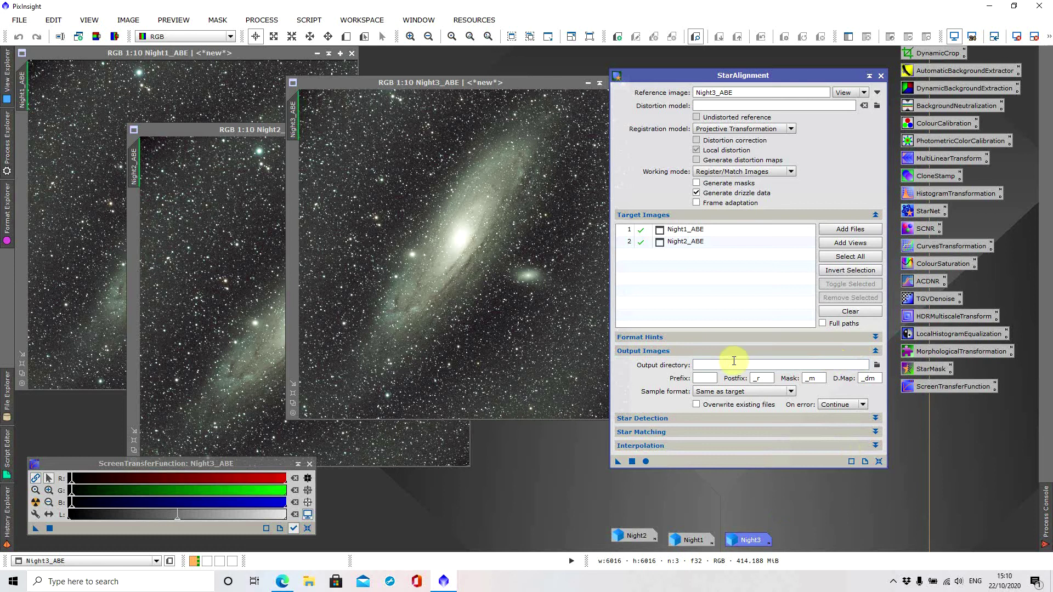
pyautogui.click(646, 461)
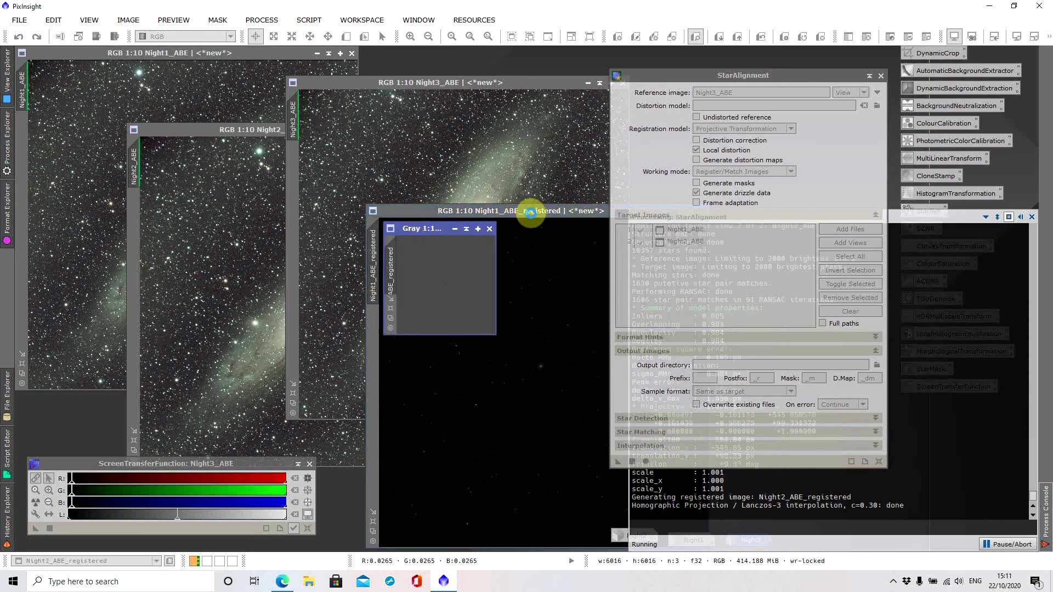
# Step: Minimize the unregistered Night2_ABE and Night1_ABE images and park their icons side by side below the ScreenTransferFunction window
pyautogui.moveTo(447, 215); pyautogui.dragTo(419, 225)
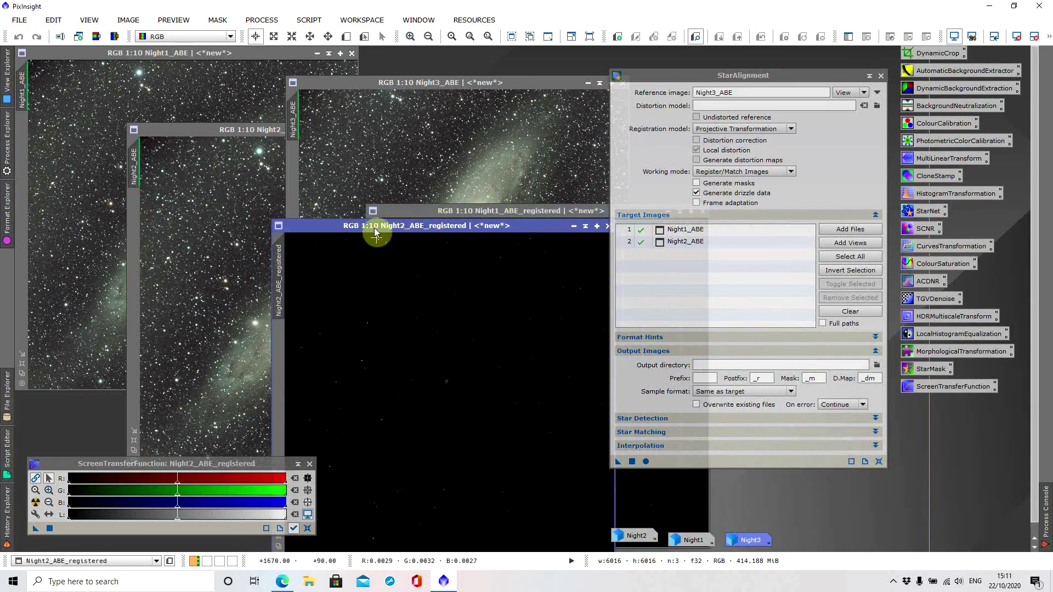
pyautogui.click(223, 130)
pyautogui.moveTo(223, 131); pyautogui.dragTo(134, 104)
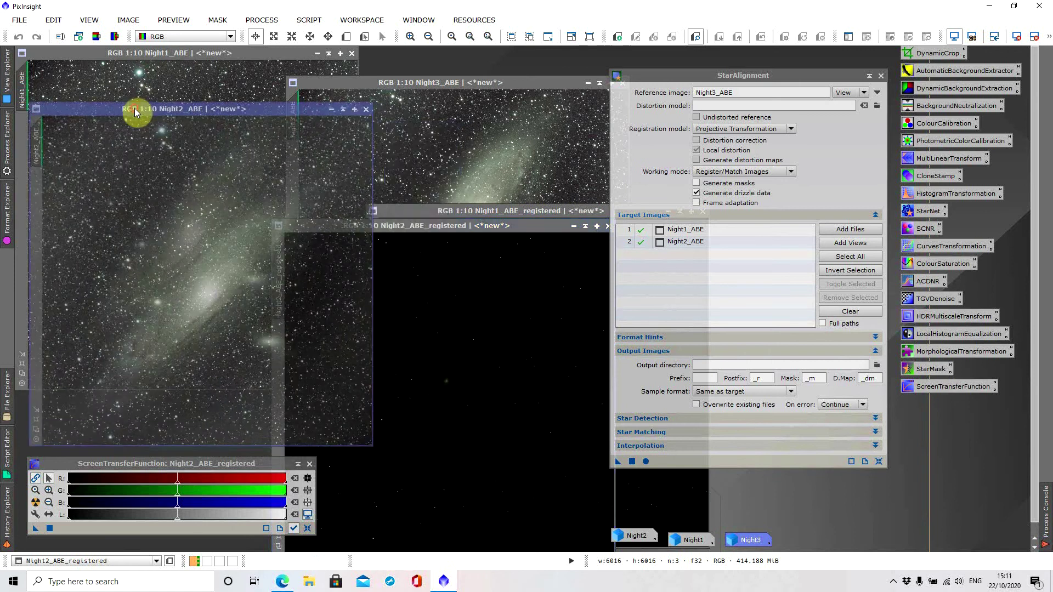
pyautogui.click(336, 106)
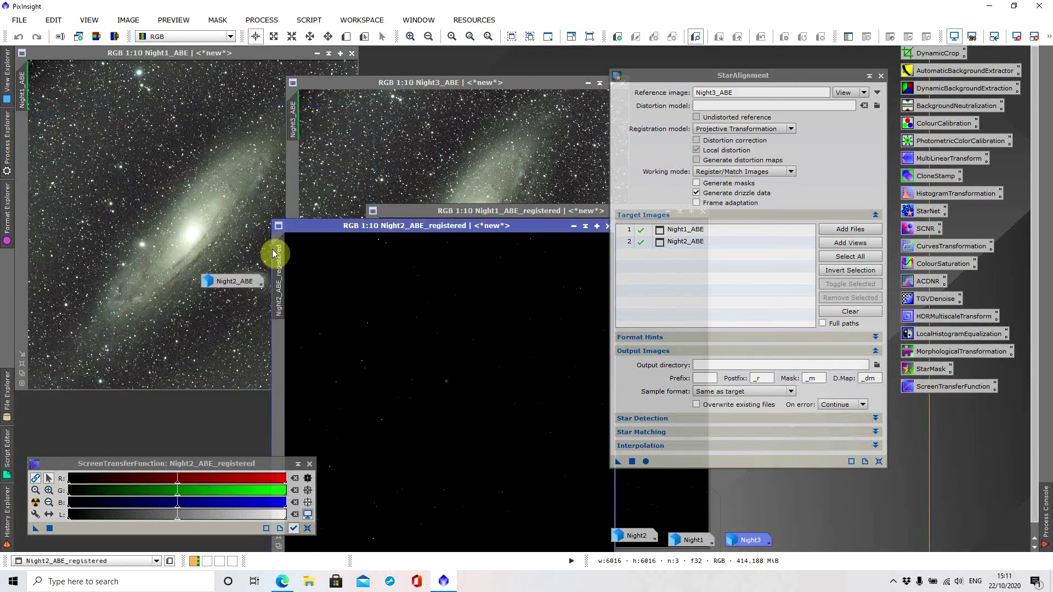
pyautogui.moveTo(236, 280); pyautogui.dragTo(77, 548)
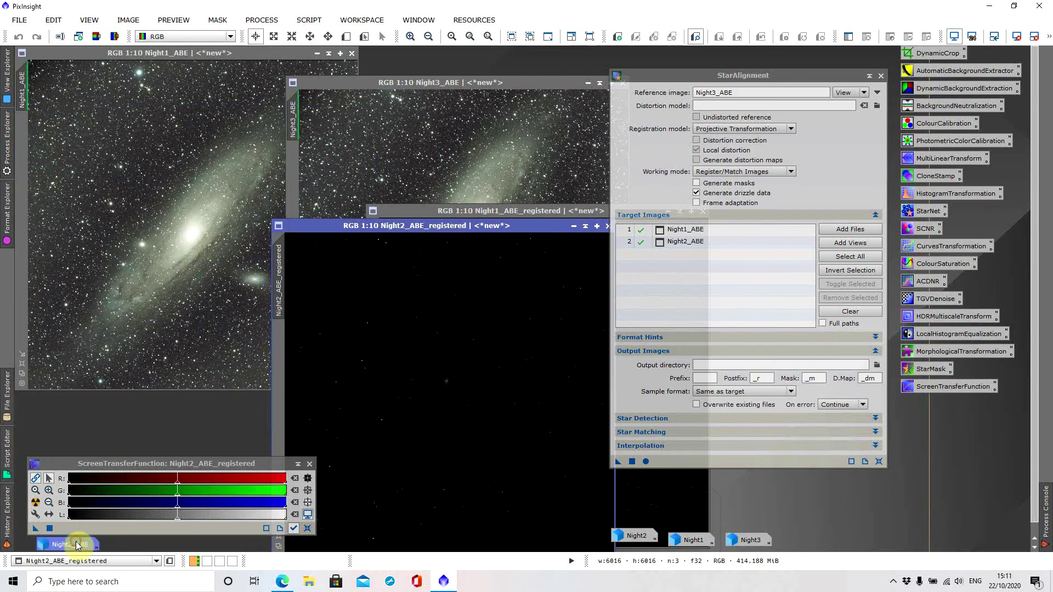
pyautogui.click(316, 54)
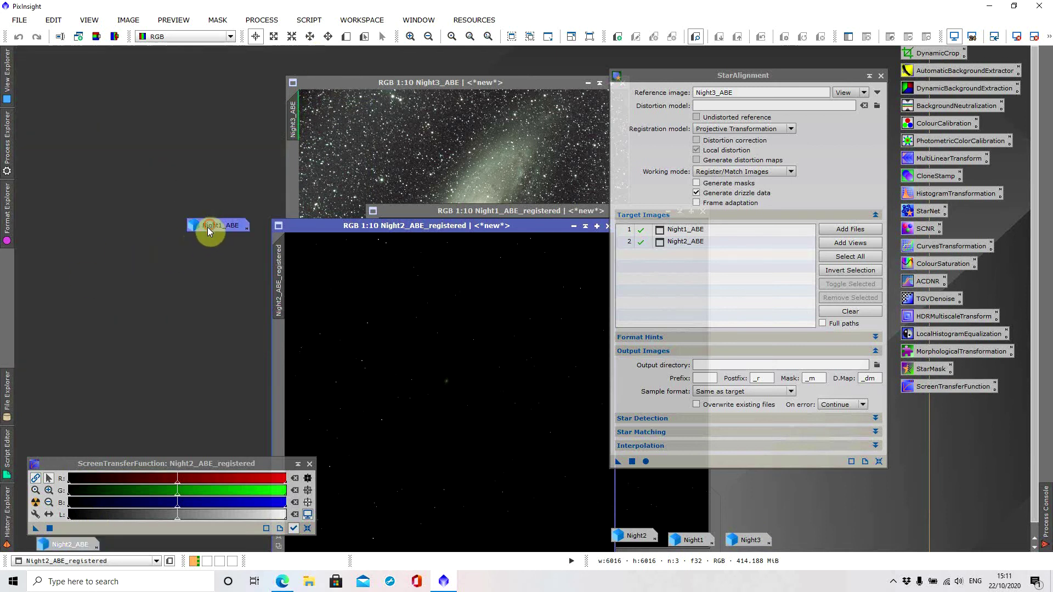
pyautogui.moveTo(208, 227); pyautogui.dragTo(122, 545)
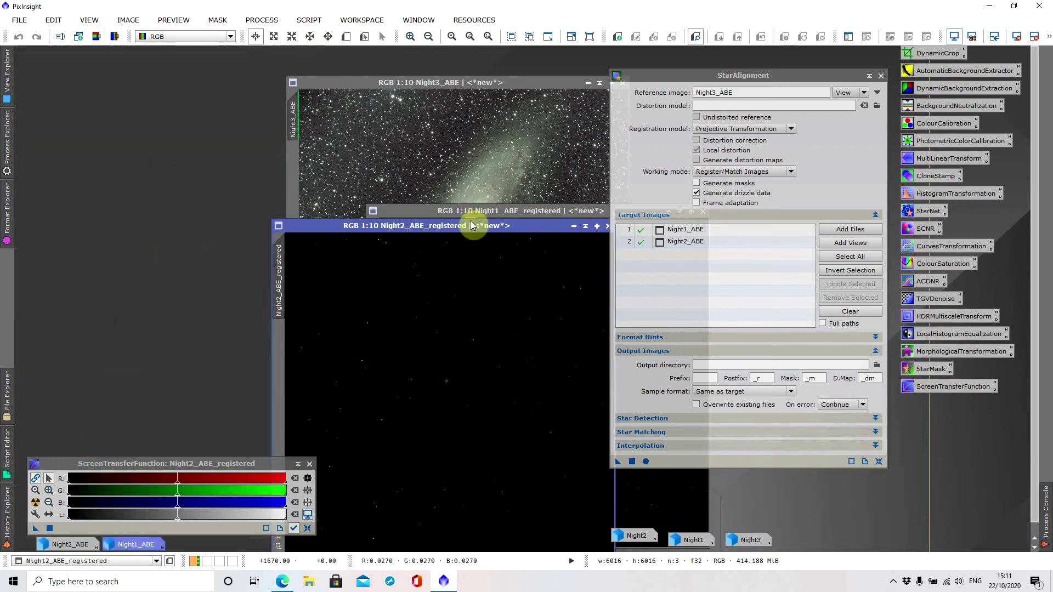
# Step: Move the registered Night2 and Night1 images to the workspace's upper edge, auto-stretching each, and close StarAlignment
pyautogui.moveTo(469, 226); pyautogui.dragTo(216, 54)
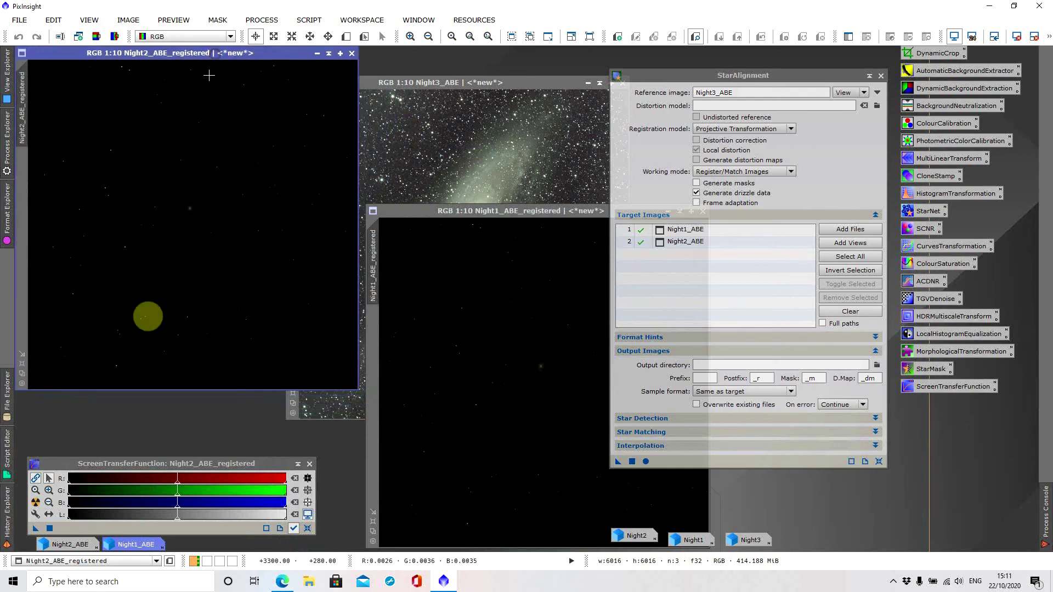
pyautogui.click(35, 502)
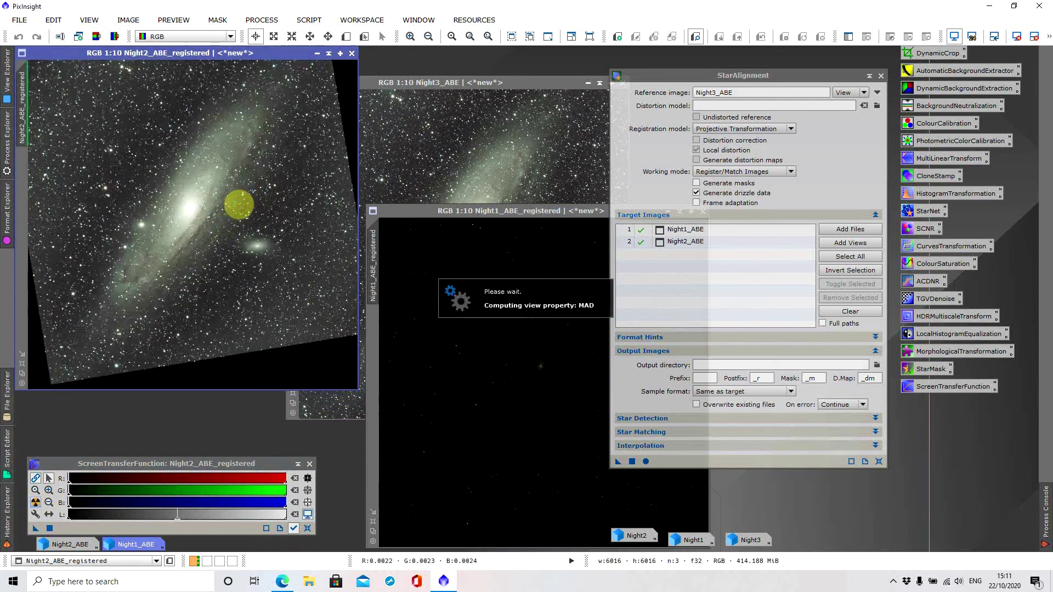
pyautogui.moveTo(538, 212); pyautogui.dragTo(336, 57)
pyautogui.click(37, 502)
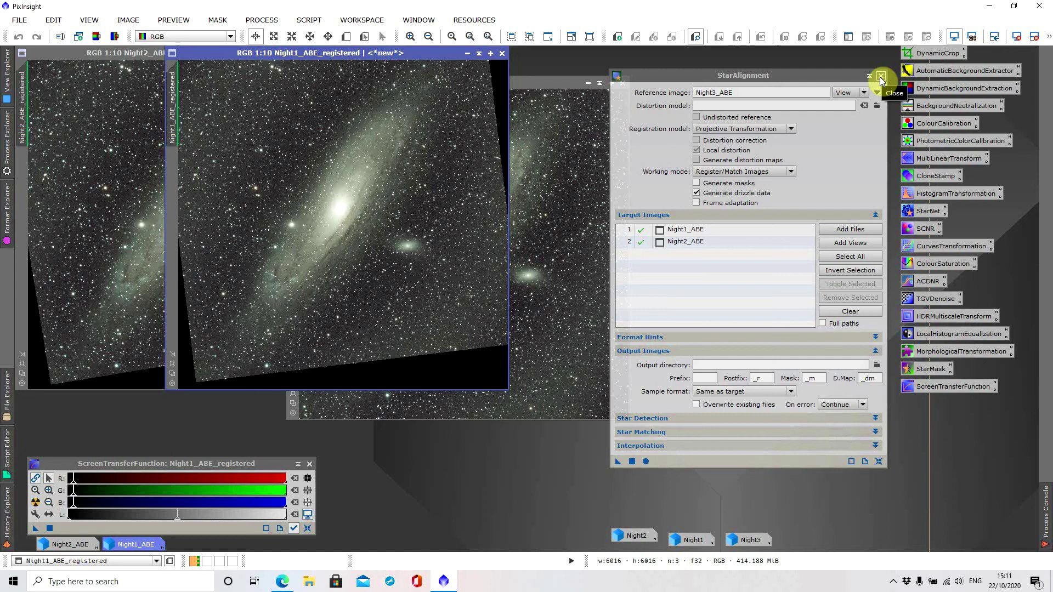
pyautogui.click(880, 77)
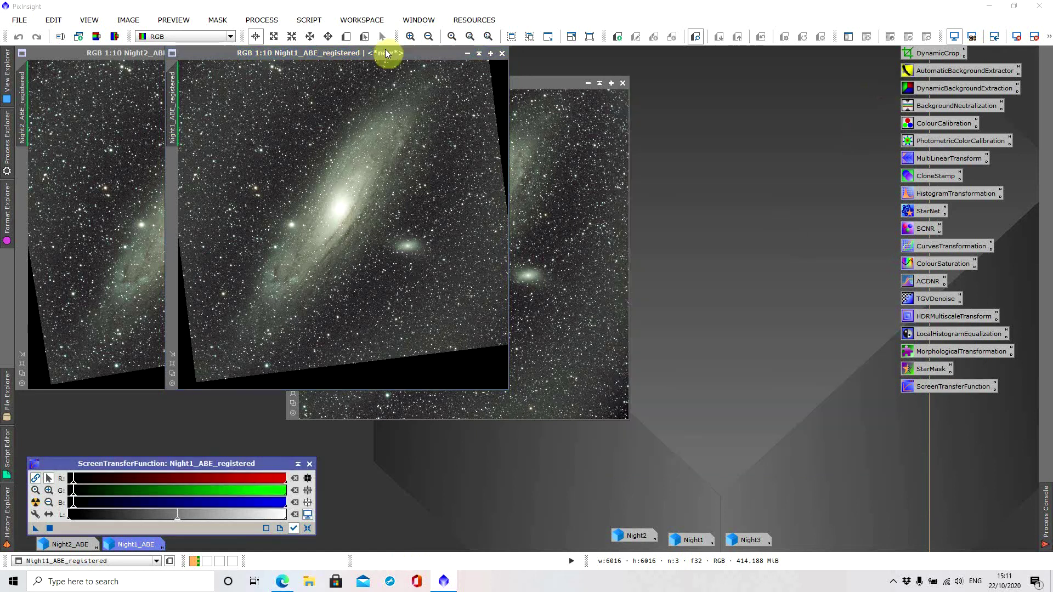
# Step: Stack the registered Night1 and Night2 images exactly over Night3_ABE to check their star alignment
pyautogui.moveTo(384, 54); pyautogui.dragTo(507, 81)
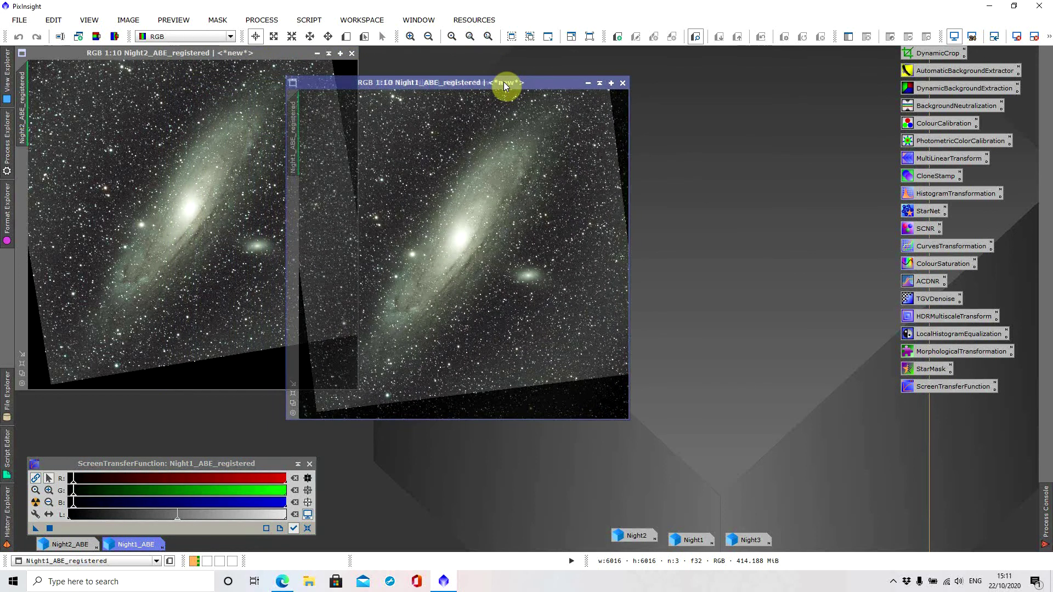
pyautogui.moveTo(504, 85); pyautogui.dragTo(504, 85)
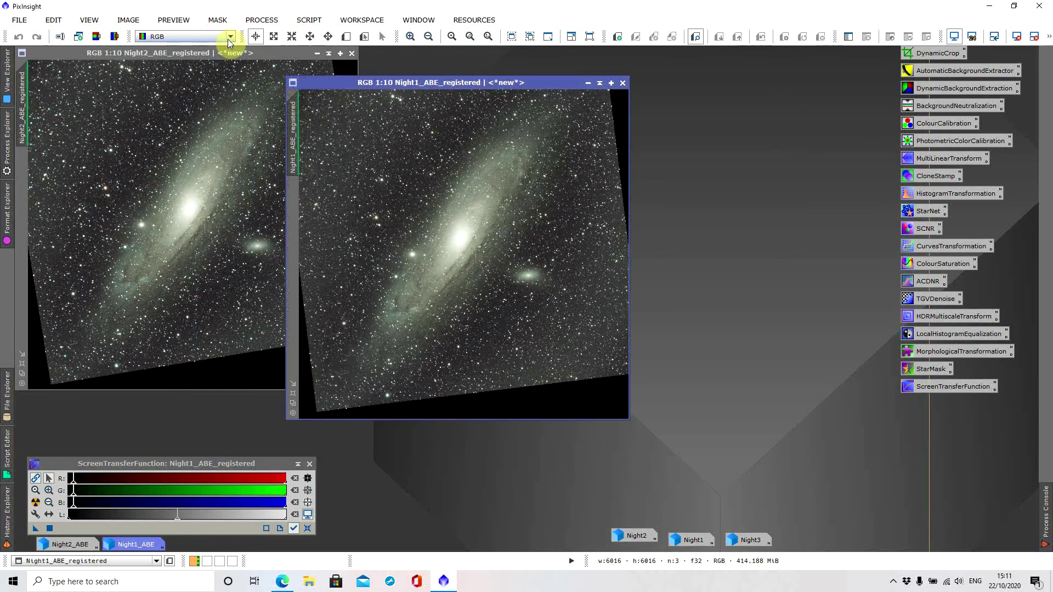
pyautogui.moveTo(218, 51); pyautogui.dragTo(491, 84)
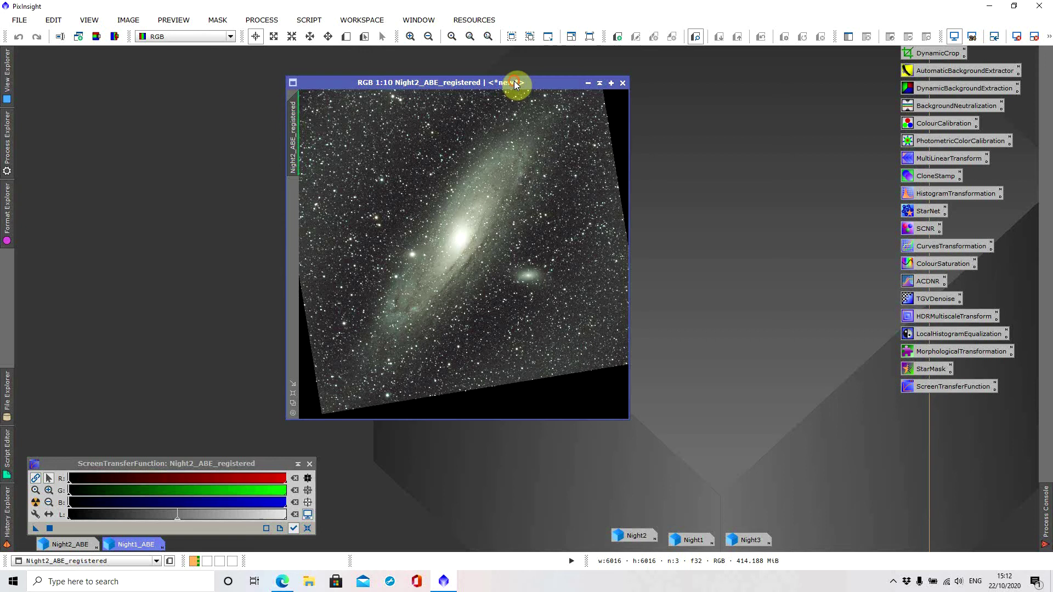
# Step: Spread the stacked images apart, with the registered Night2 and Night1 images on opposite sides and Night3_ABE lower between them
pyautogui.moveTo(514, 80); pyautogui.dragTo(242, 56)
pyautogui.moveTo(422, 81); pyautogui.dragTo(699, 54)
pyautogui.moveTo(511, 84); pyautogui.dragTo(498, 189)
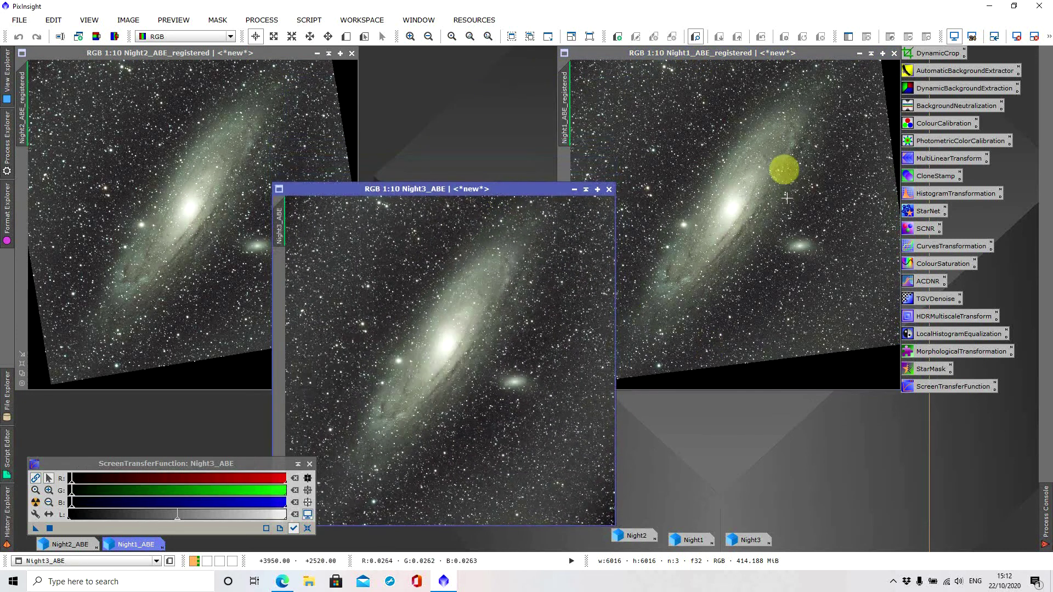
pyautogui.doubleClick(937, 54)
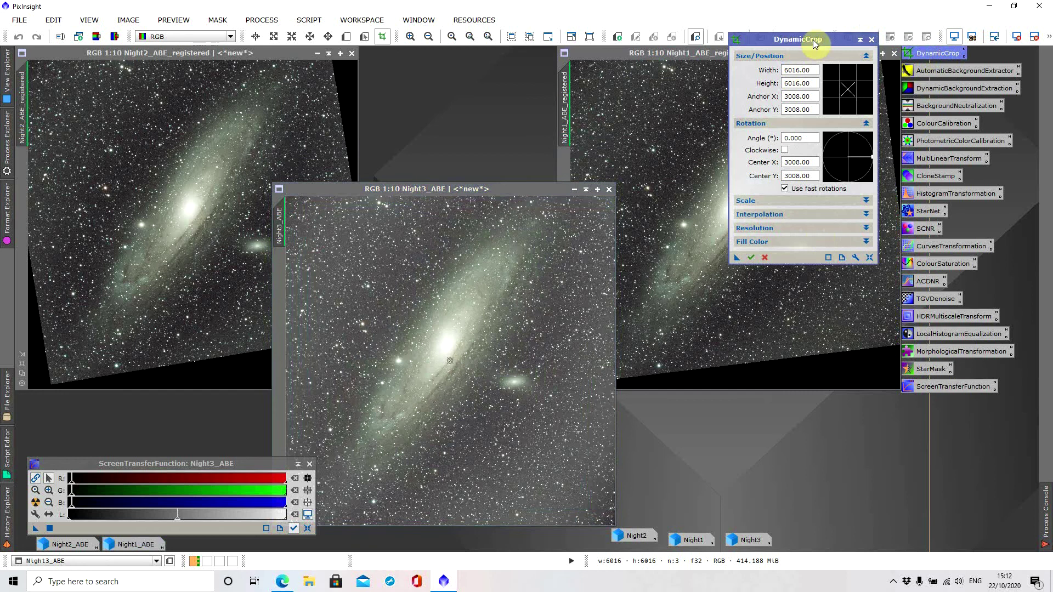
pyautogui.moveTo(816, 44); pyautogui.dragTo(980, 303)
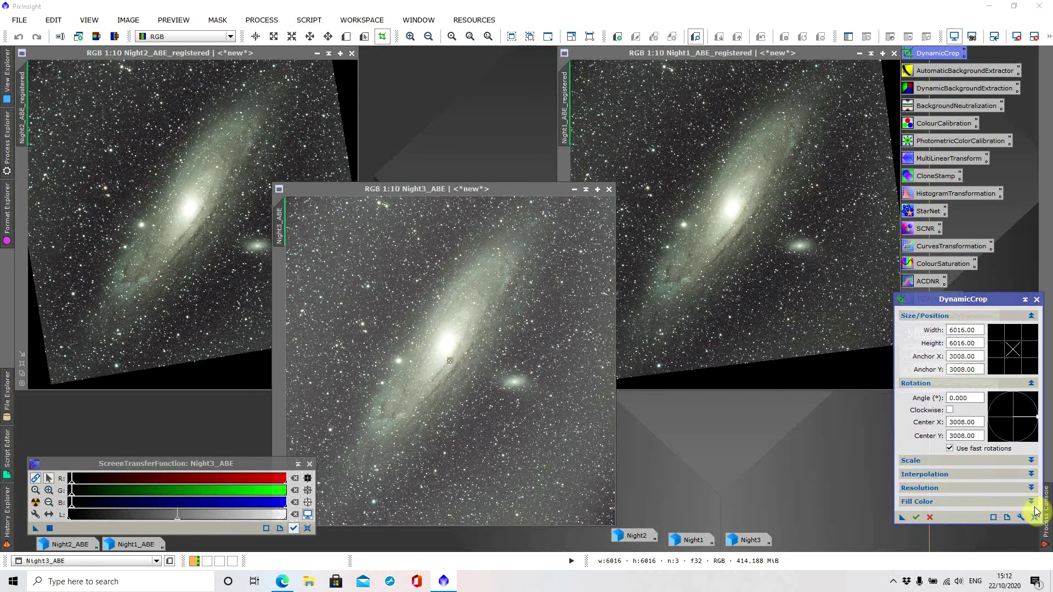
pyautogui.click(1036, 300)
pyautogui.click(507, 305)
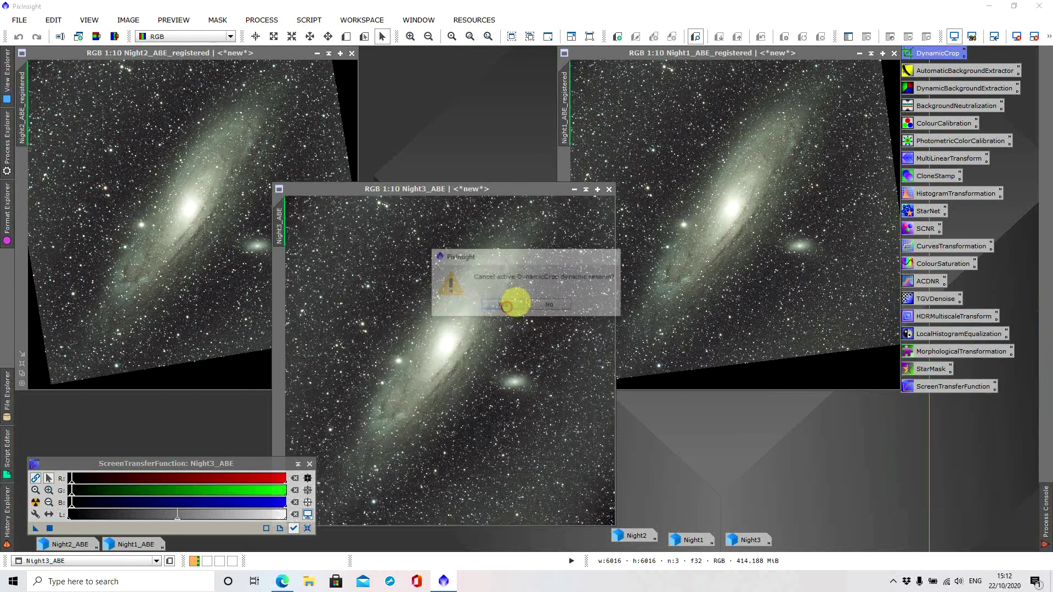
# Step: Draw a DynamicCrop region of about 5406 × 5176 px on Night1_ABE_registered, excluding its black registration borders
pyautogui.click(678, 53)
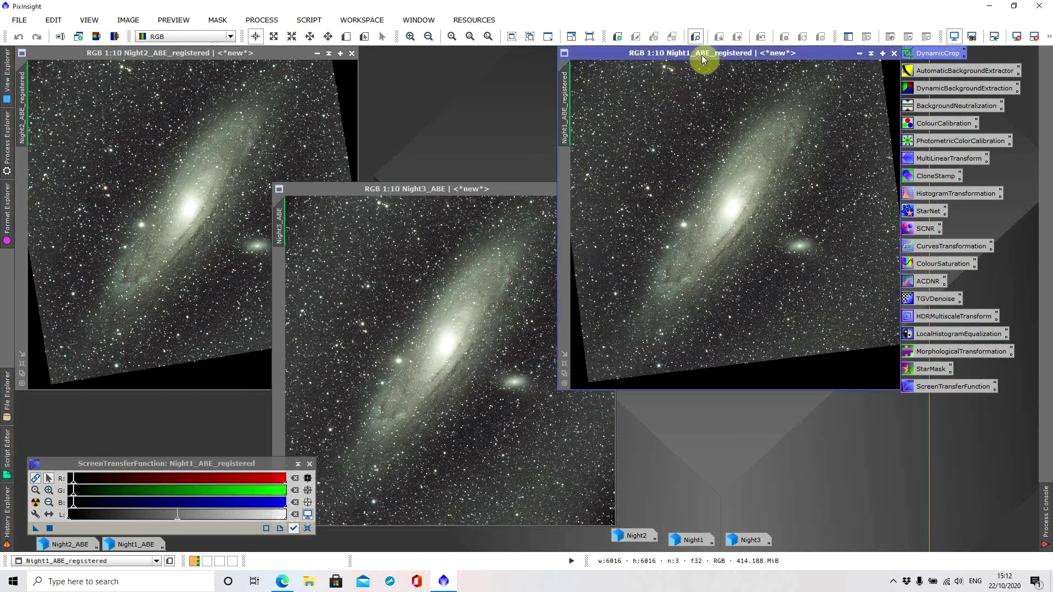
pyautogui.click(934, 55)
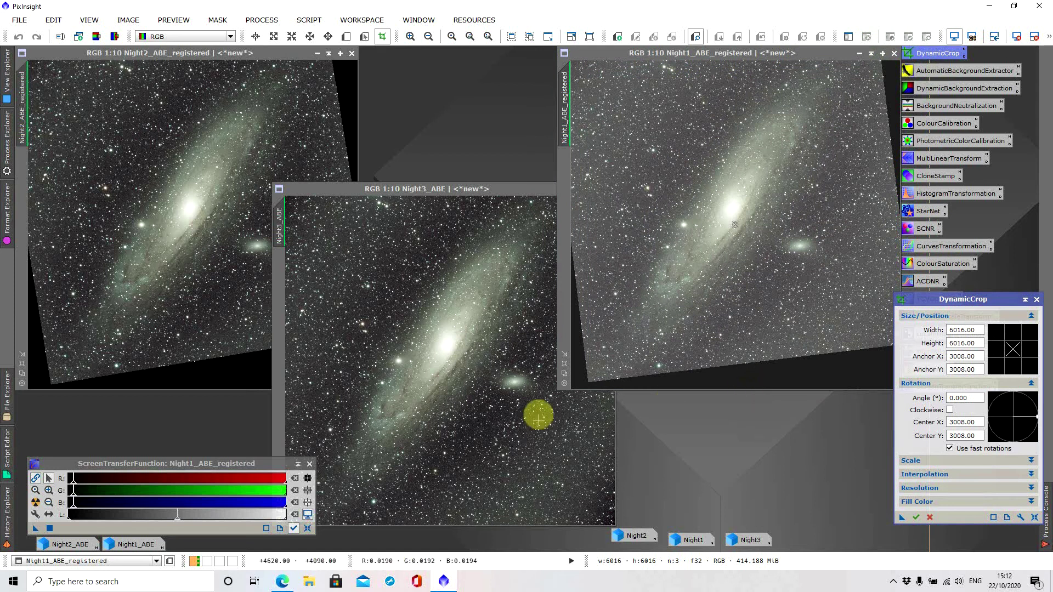
pyautogui.moveTo(557, 390); pyautogui.dragTo(534, 411)
pyautogui.moveTo(744, 401); pyautogui.dragTo(744, 354)
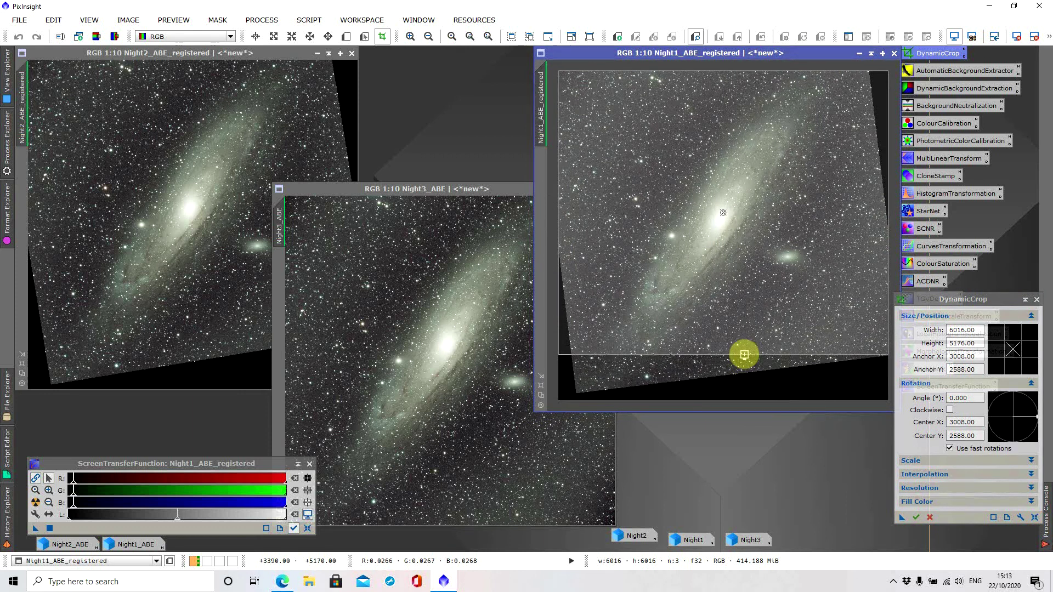
pyautogui.moveTo(559, 210); pyautogui.dragTo(573, 212)
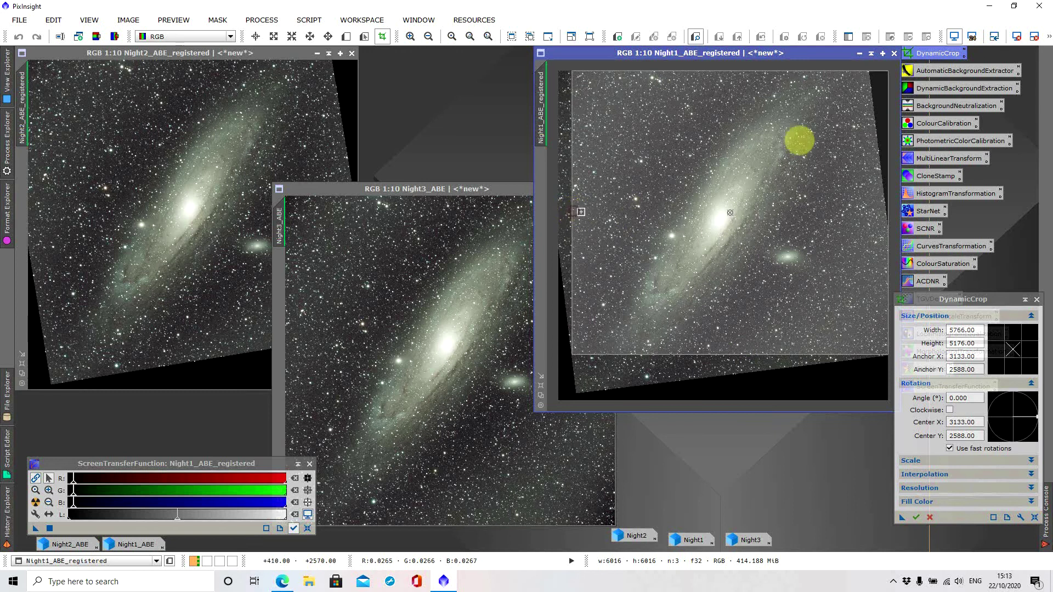
pyautogui.moveTo(888, 135); pyautogui.dragTo(868, 136)
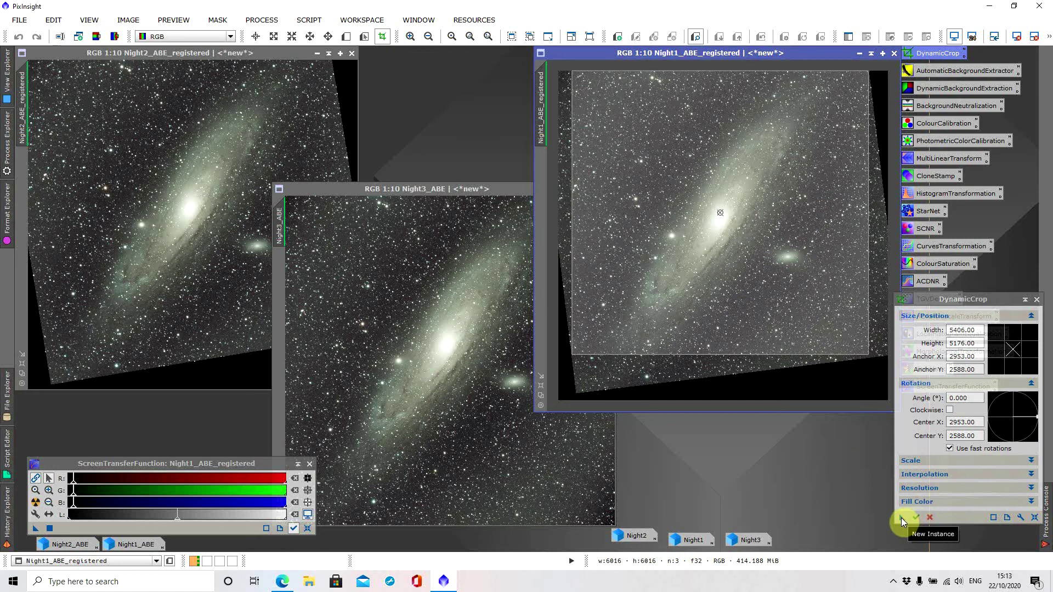
# Step: Apply the same crop to Night3_ABE, Night2_ABE_registered and Night1_ABE_registered, and close DynamicCrop
pyautogui.moveTo(902, 521); pyautogui.dragTo(431, 396)
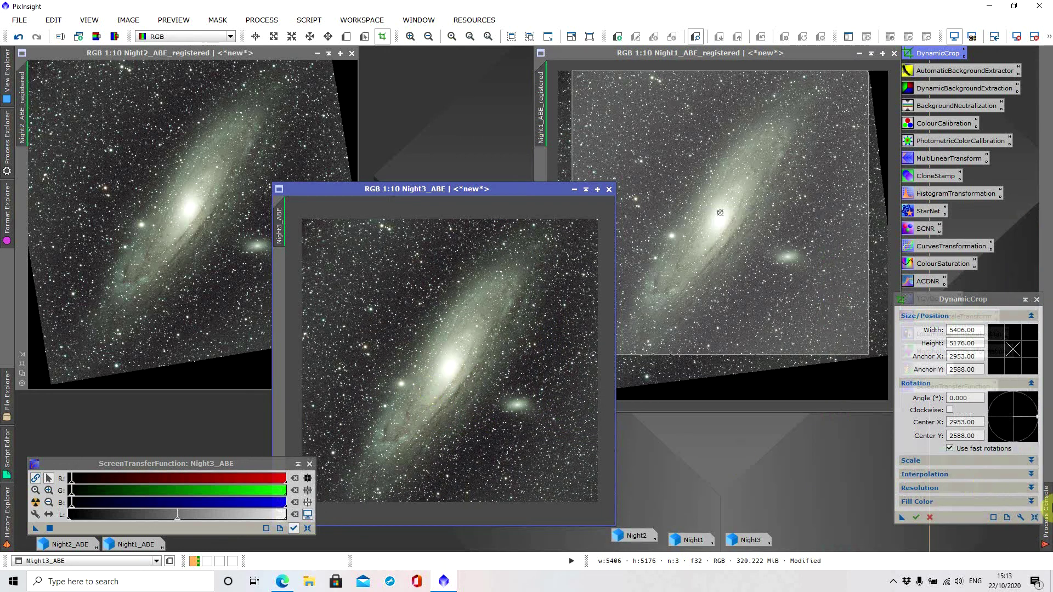
pyautogui.moveTo(902, 515); pyautogui.dragTo(206, 137)
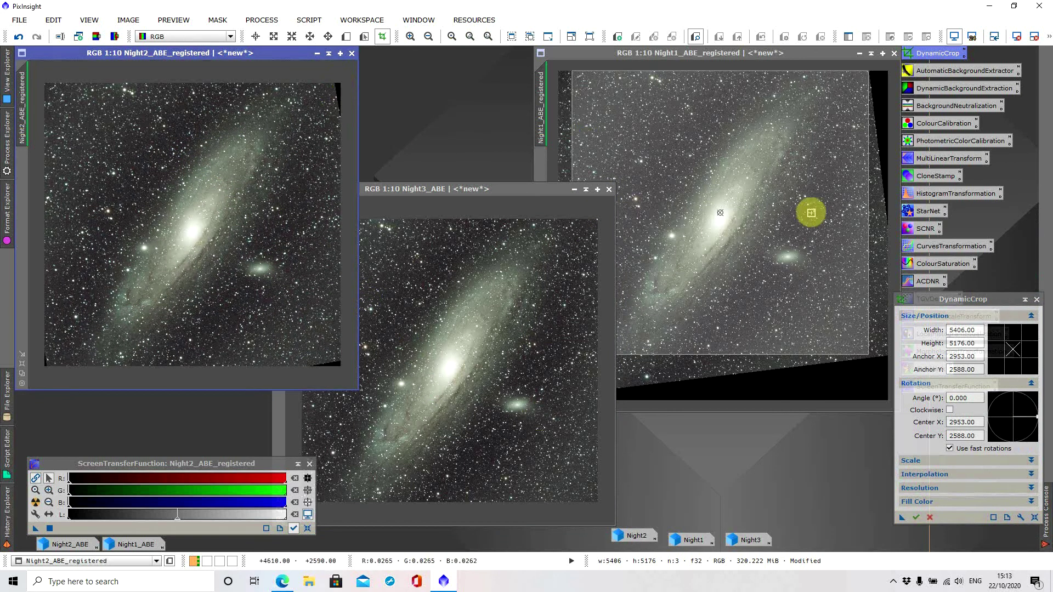
pyautogui.click(916, 517)
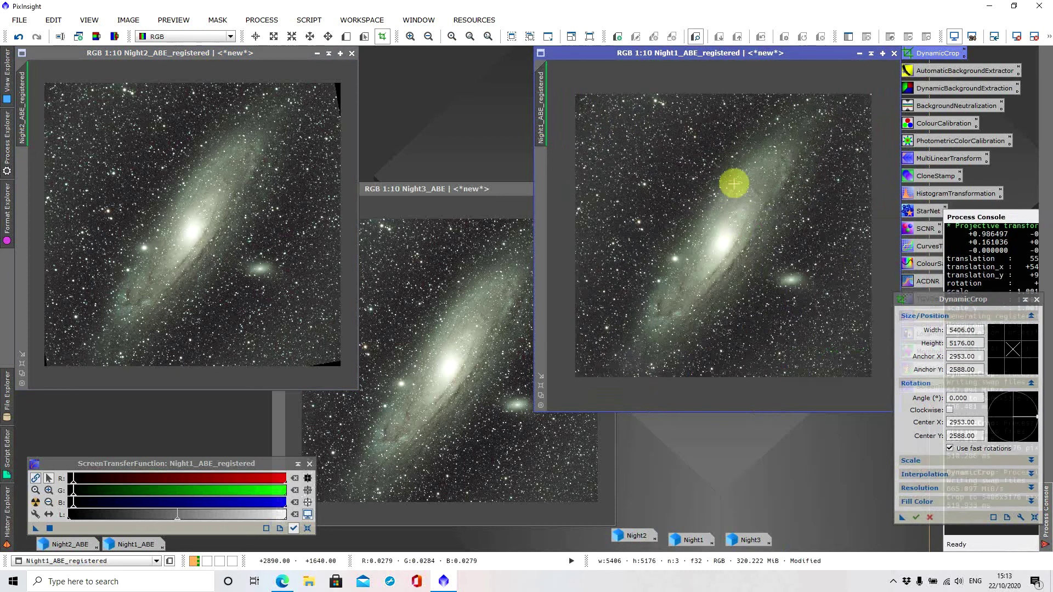
pyautogui.click(1037, 300)
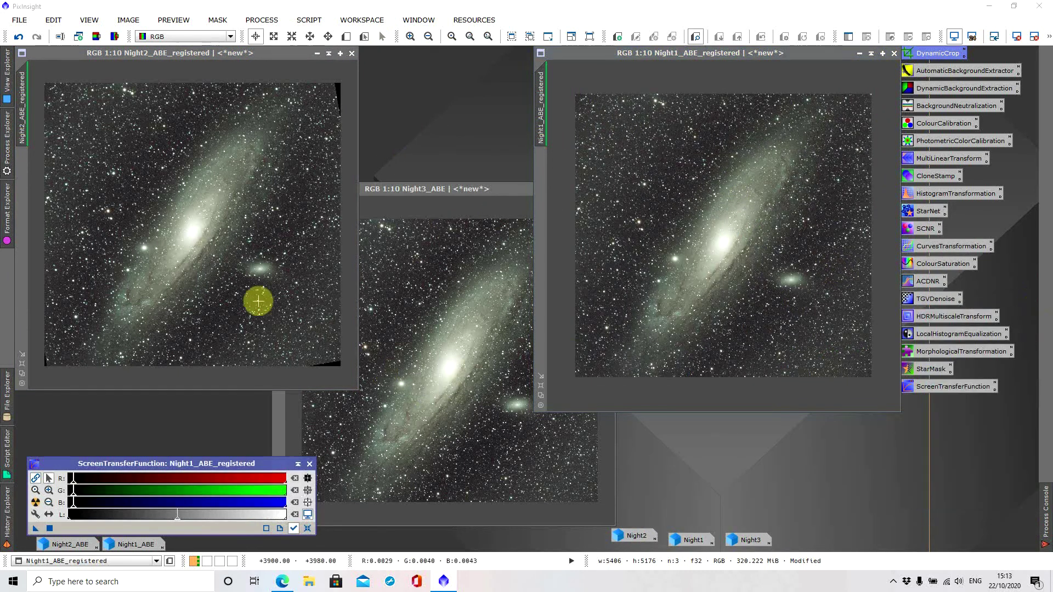
# Step: Draw a second DynamicCrop region of about 5266 × 5086 px on Night2_ABE_registered, excluding the remaining black corners
pyautogui.click(291, 54)
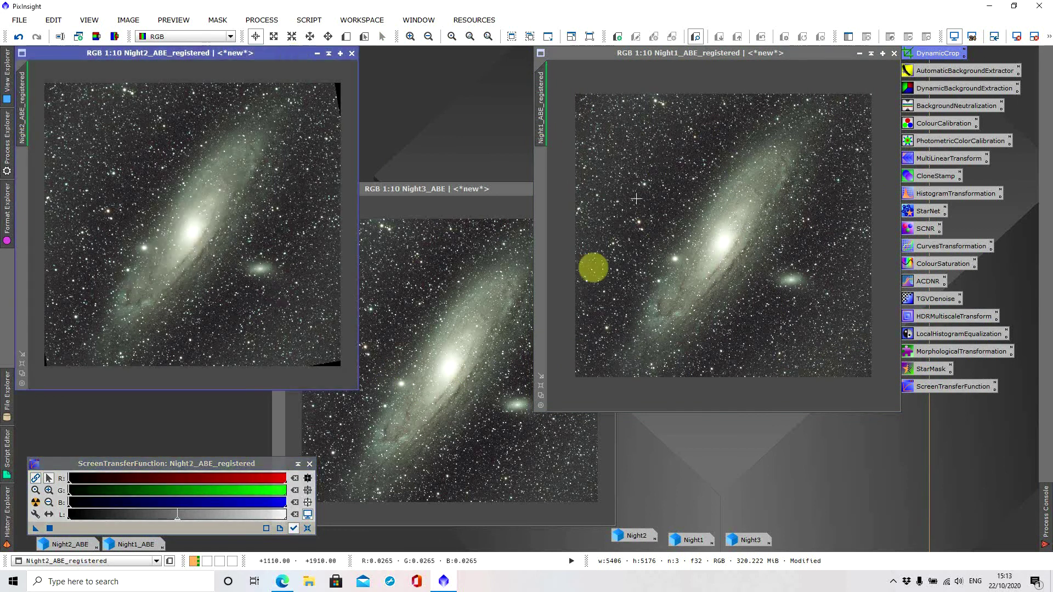
pyautogui.doubleClick(935, 54)
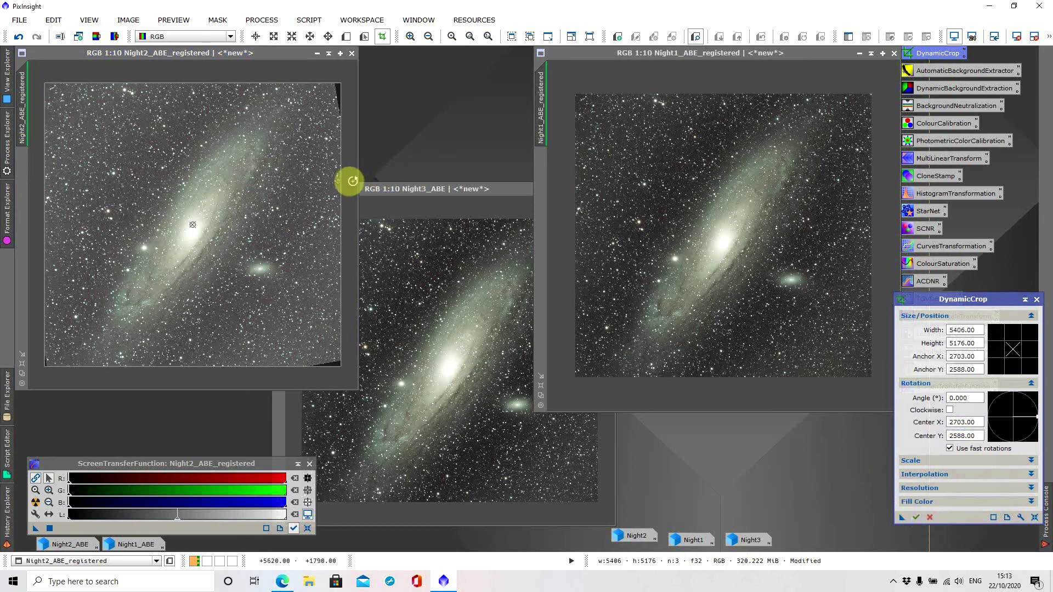
pyautogui.moveTo(341, 182); pyautogui.dragTo(334, 182)
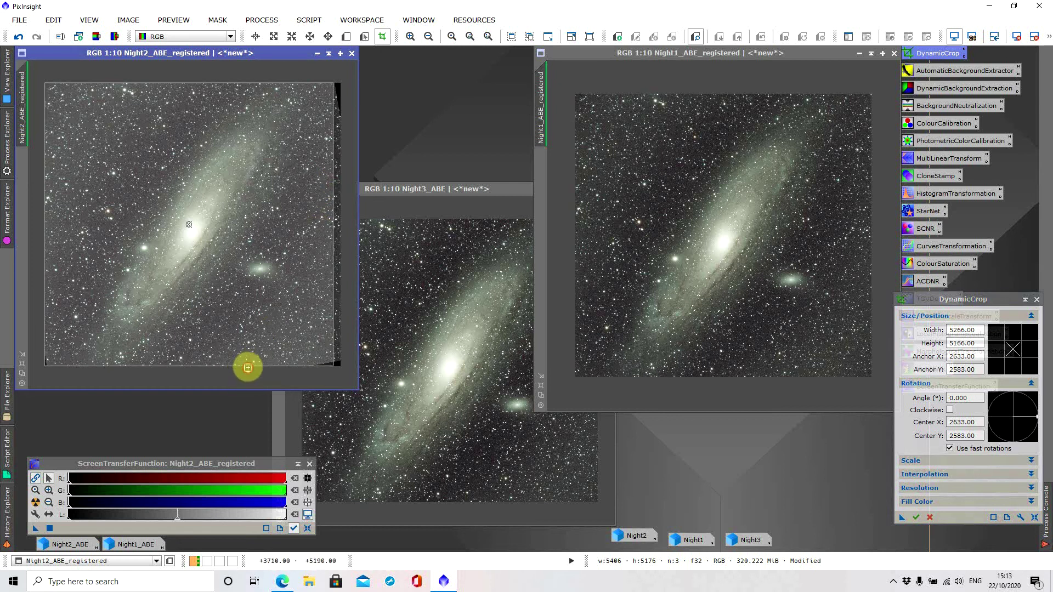
pyautogui.moveTo(248, 368); pyautogui.dragTo(248, 363)
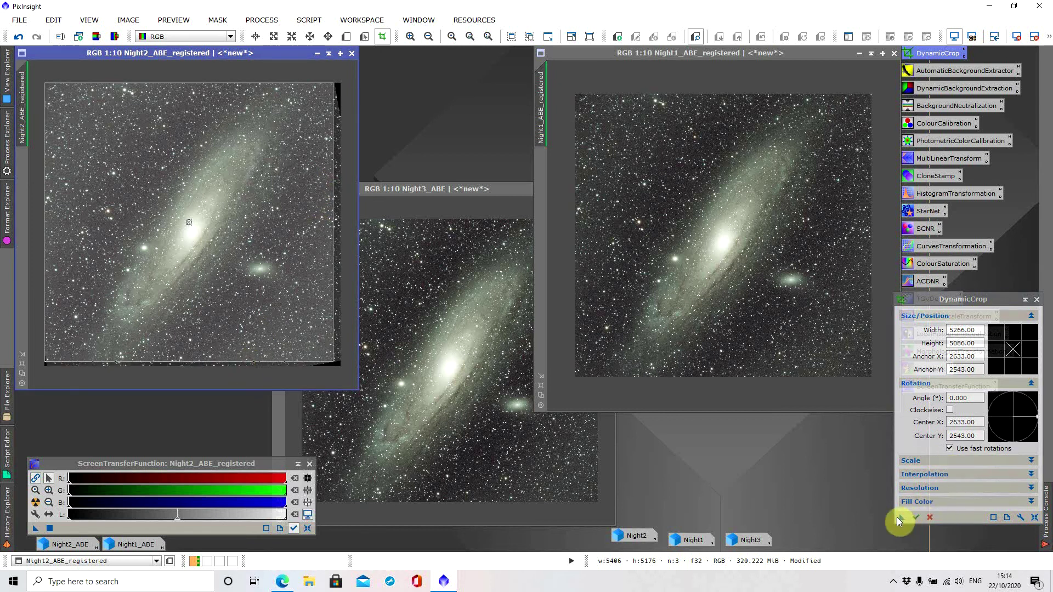
# Step: Apply the second crop to Night1_ABE_registered, Night3_ABE and Night2_ABE_registered
pyautogui.moveTo(900, 518); pyautogui.dragTo(768, 301)
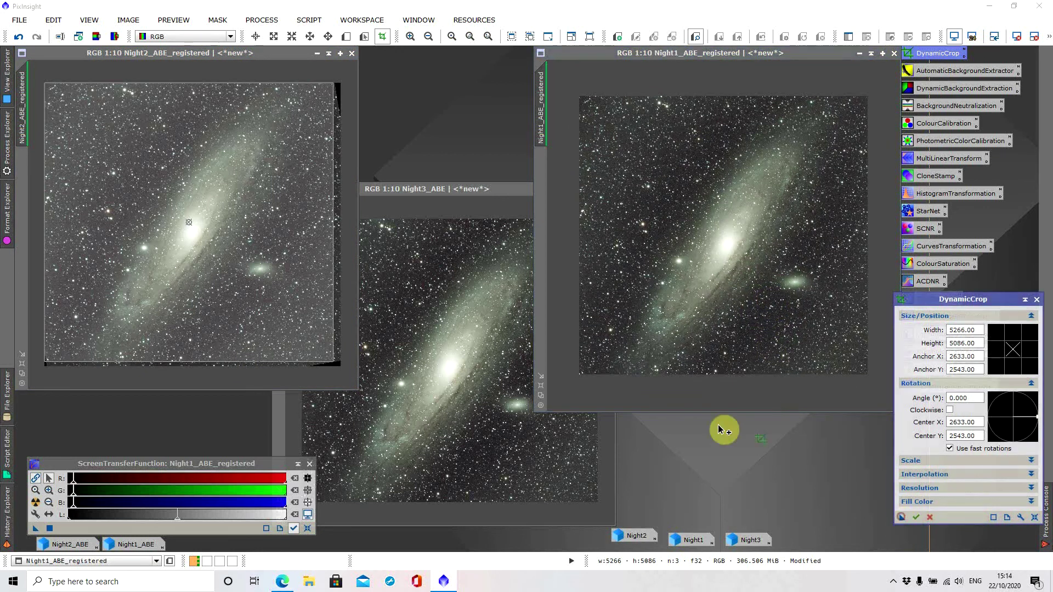
pyautogui.click(446, 378)
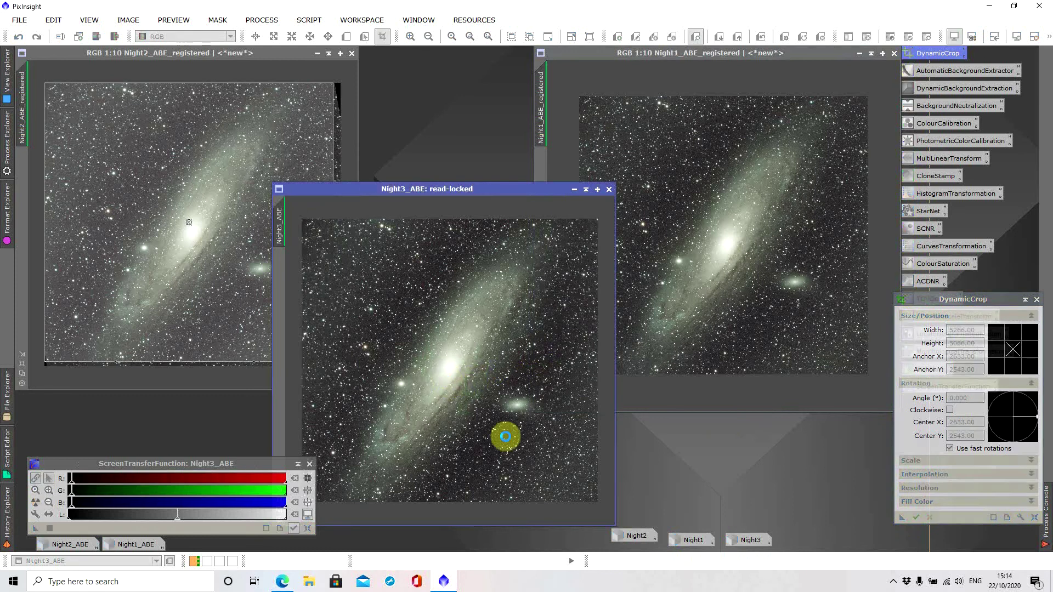
pyautogui.click(917, 518)
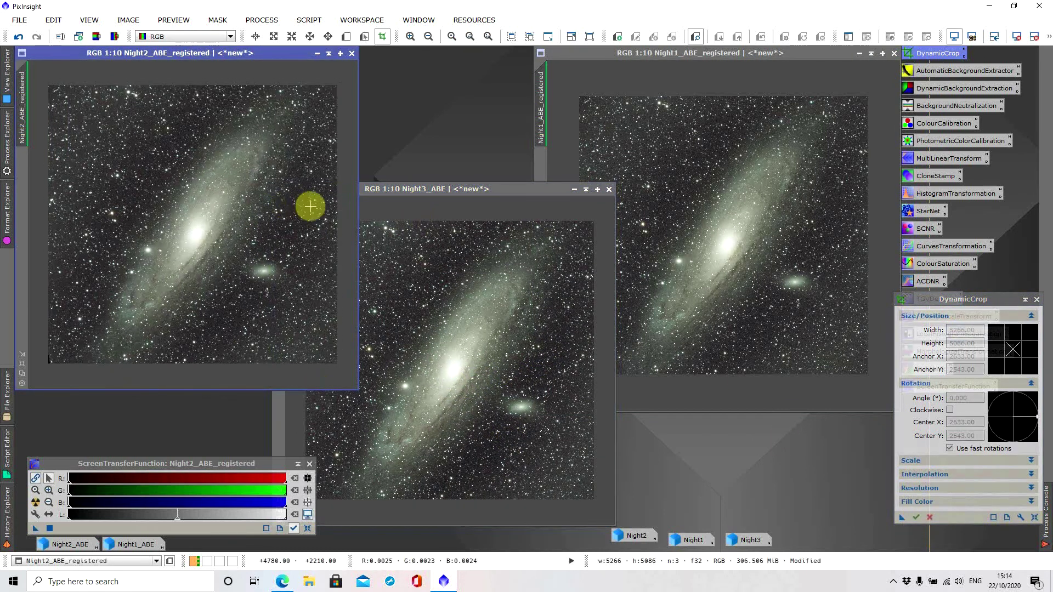
# Step: Fit all three cropped images in their windows at 1:8 zoom, stacking Night3_ABE exactly over Night2_ABE_registered
pyautogui.click(22, 376)
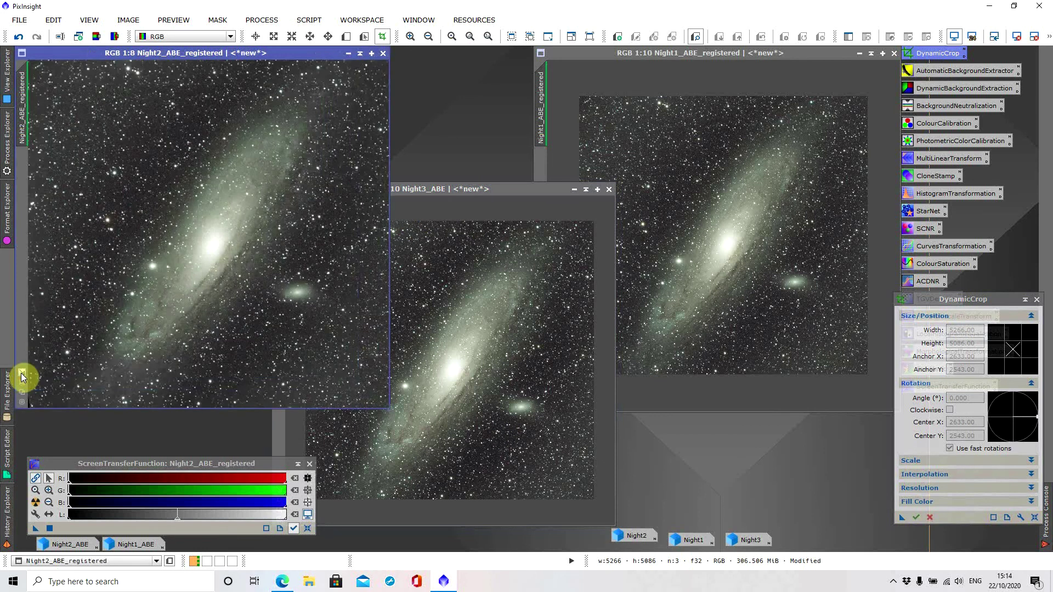
pyautogui.doubleClick(485, 189)
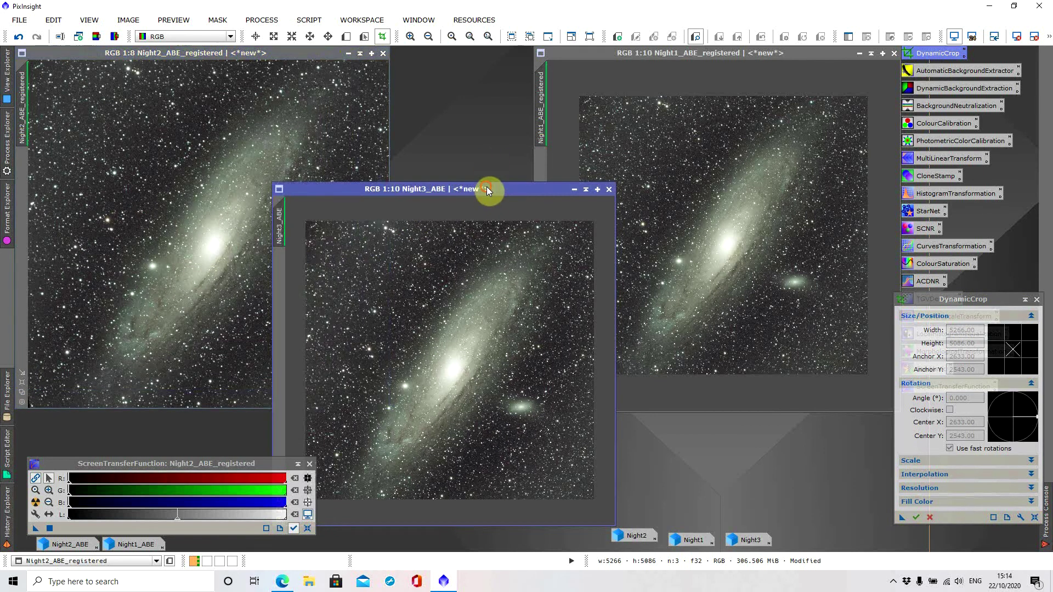
pyautogui.click(21, 518)
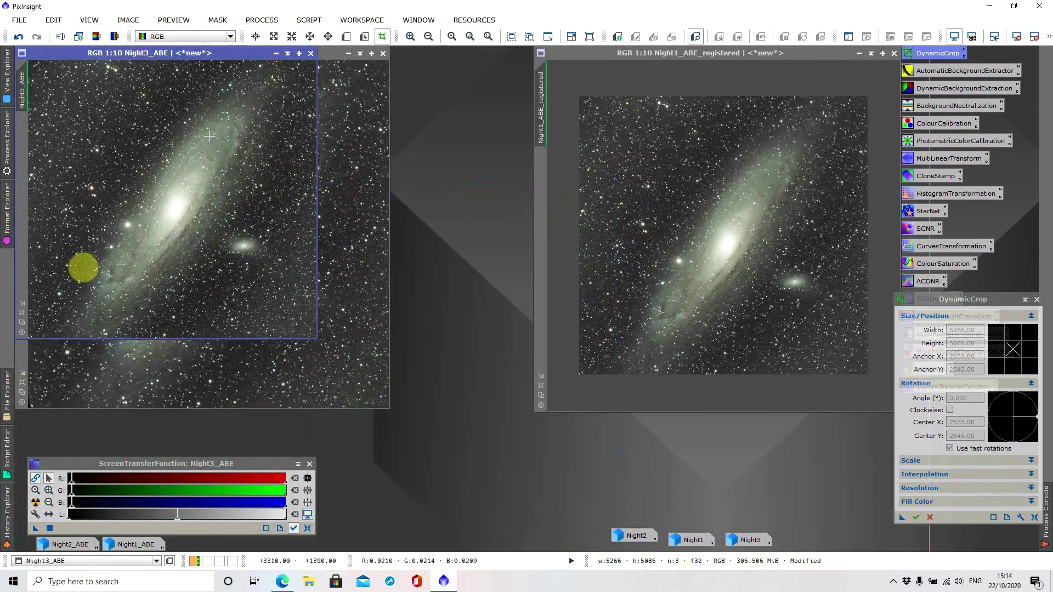
pyautogui.scroll(2, 188, 258)
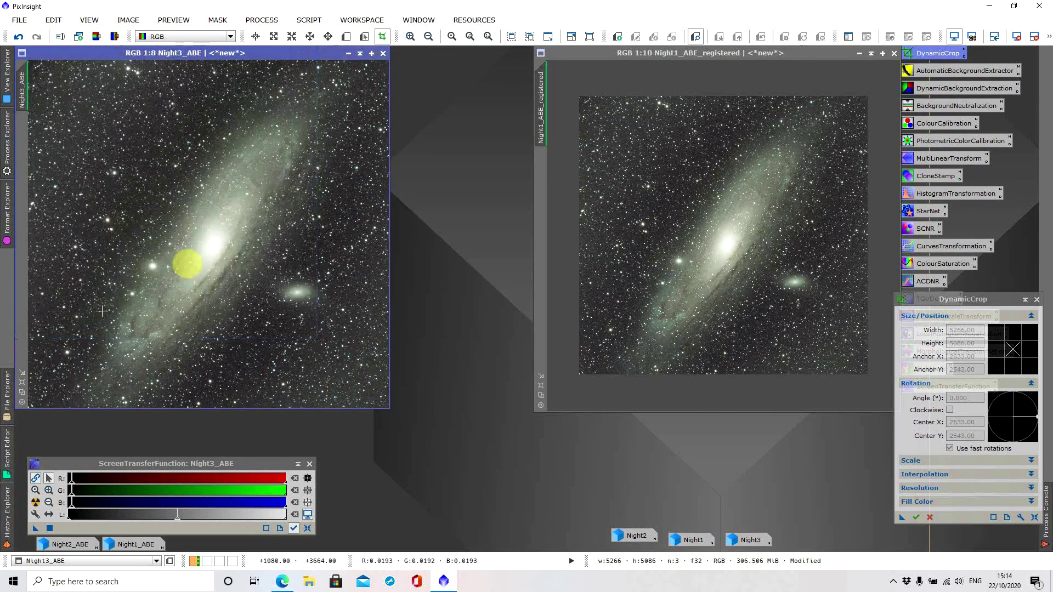
pyautogui.moveTo(282, 57)
pyautogui.mouseDown()
pyautogui.moveTo(364, 113)
pyautogui.moveTo(415, 105)
pyautogui.moveTo(299, 44)
pyautogui.moveTo(285, 53)
pyautogui.mouseUp()
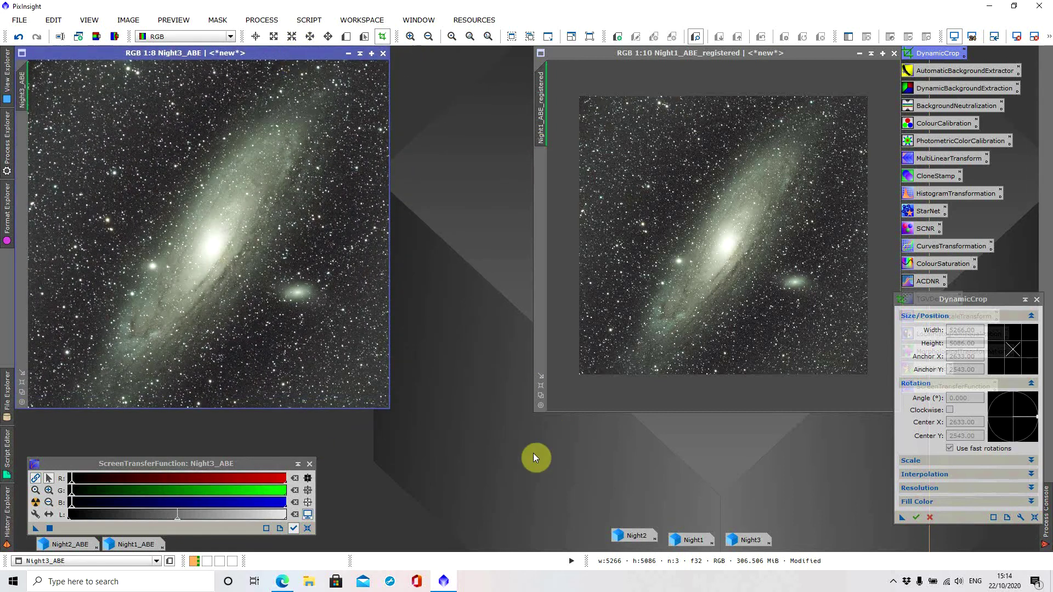
pyautogui.click(539, 396)
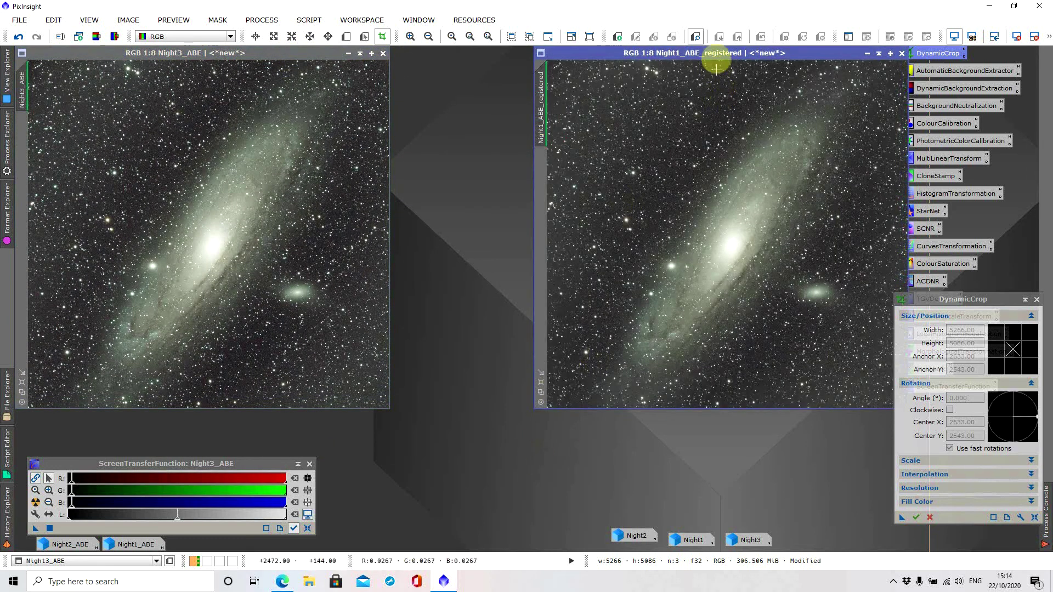
# Step: Spread the three cropped images apart with Night3_ABE lower between the registered ones, and close DynamicCrop
pyautogui.moveTo(719, 54)
pyautogui.mouseDown()
pyautogui.moveTo(195, 55)
pyautogui.moveTo(764, 60)
pyautogui.moveTo(728, 57)
pyautogui.moveTo(738, 53)
pyautogui.mouseUp()
pyautogui.moveTo(327, 54); pyautogui.dragTo(582, 120)
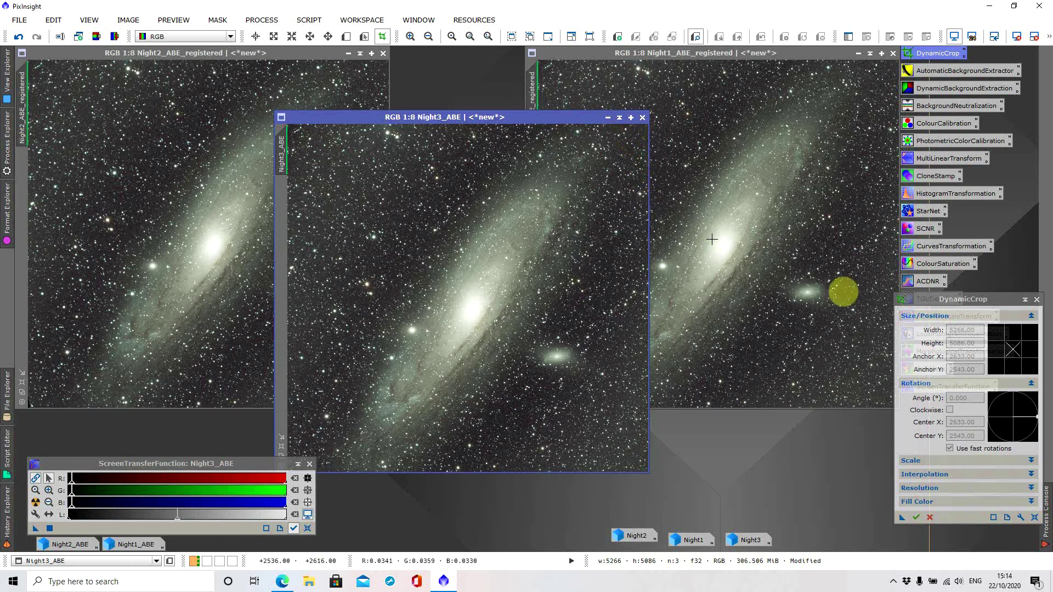
pyautogui.click(1036, 301)
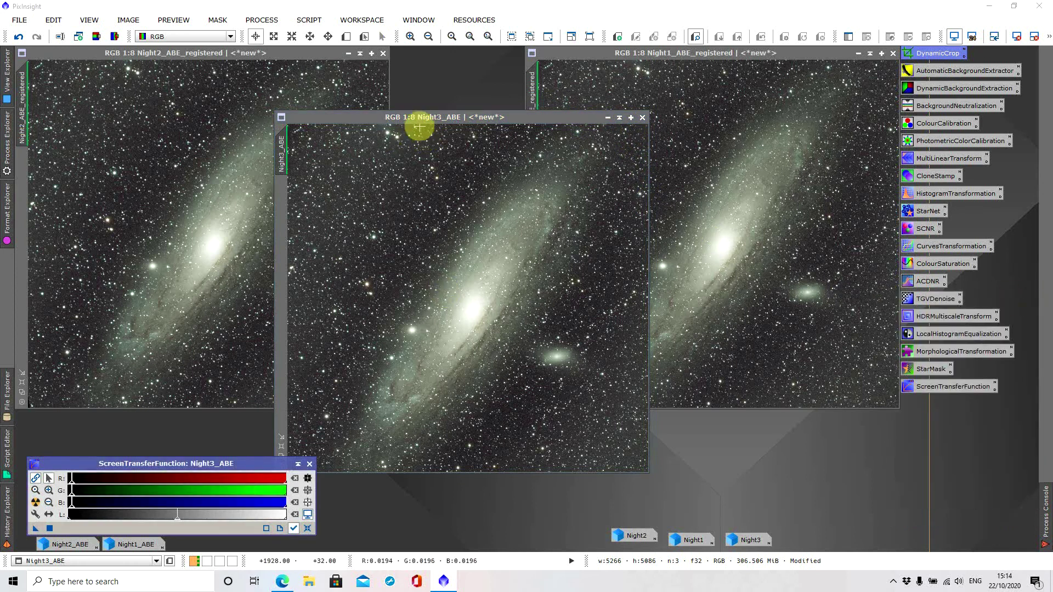
# Step: Open PixelMath, move it clear of the Night3_ABE image's centre, and bring up its Expression Editor
pyautogui.click(266, 21)
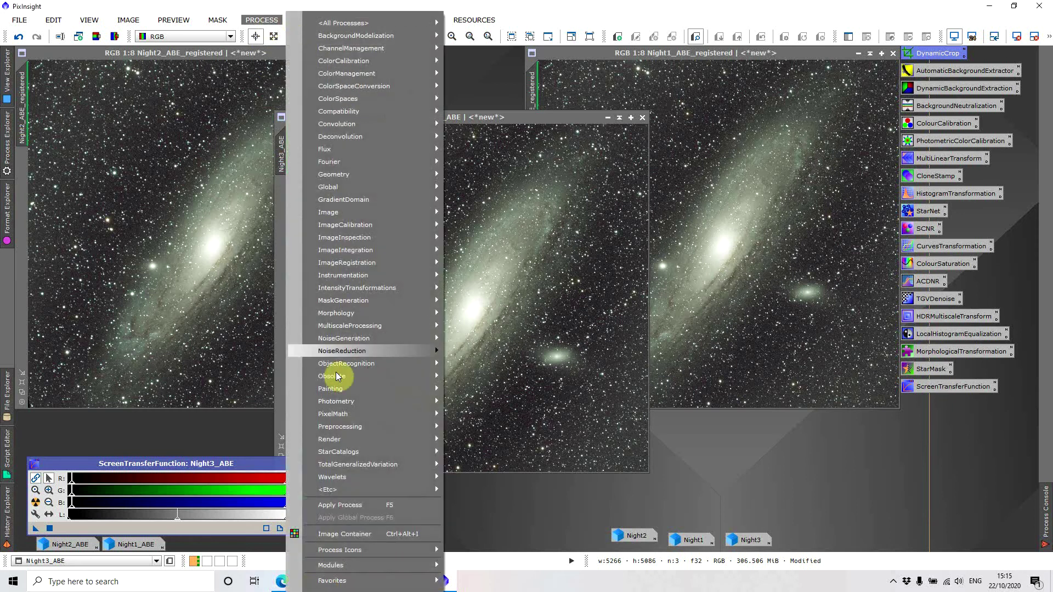
pyautogui.moveTo(355, 418)
pyautogui.click(483, 416)
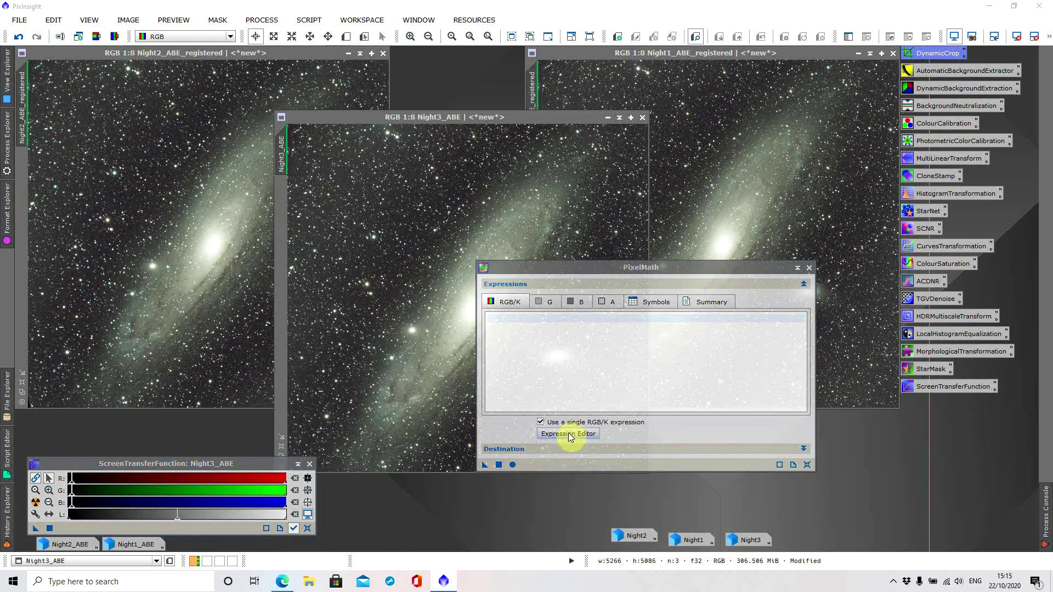
pyautogui.moveTo(792, 197); pyautogui.dragTo(817, 117)
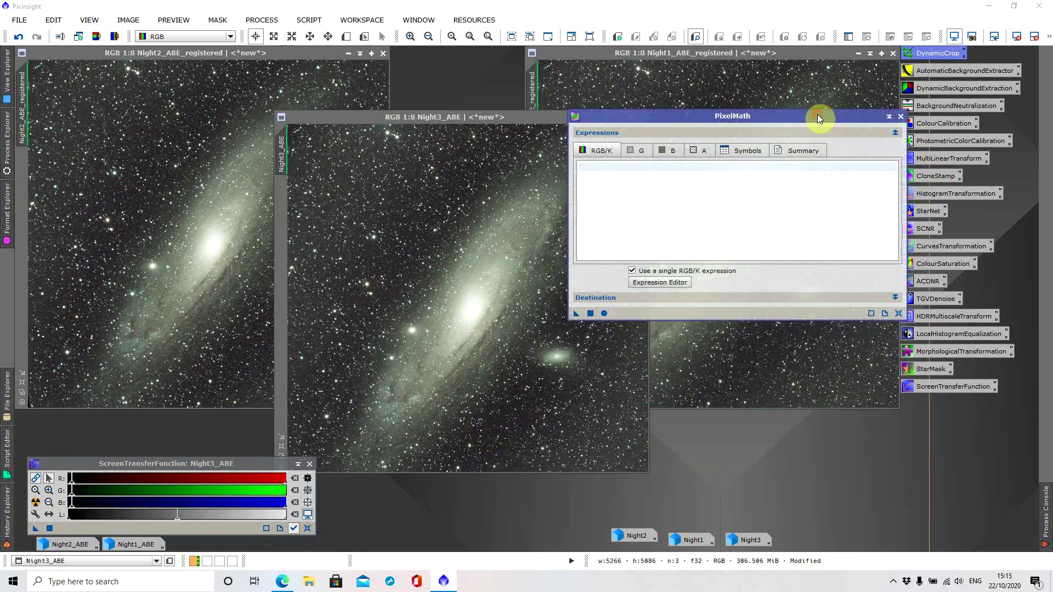
pyautogui.click(653, 282)
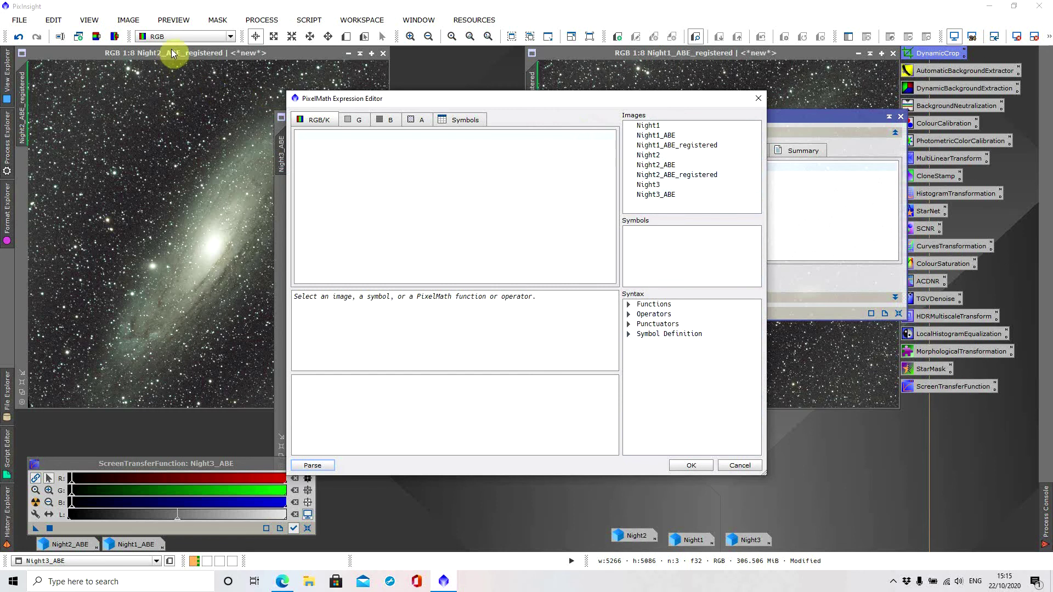
# Step: Build the RGB/K expression Night2_ABE_registered + Night1_ABE_registered + Night3_ABE
pyautogui.click(681, 179)
pyautogui.doubleClick(680, 179)
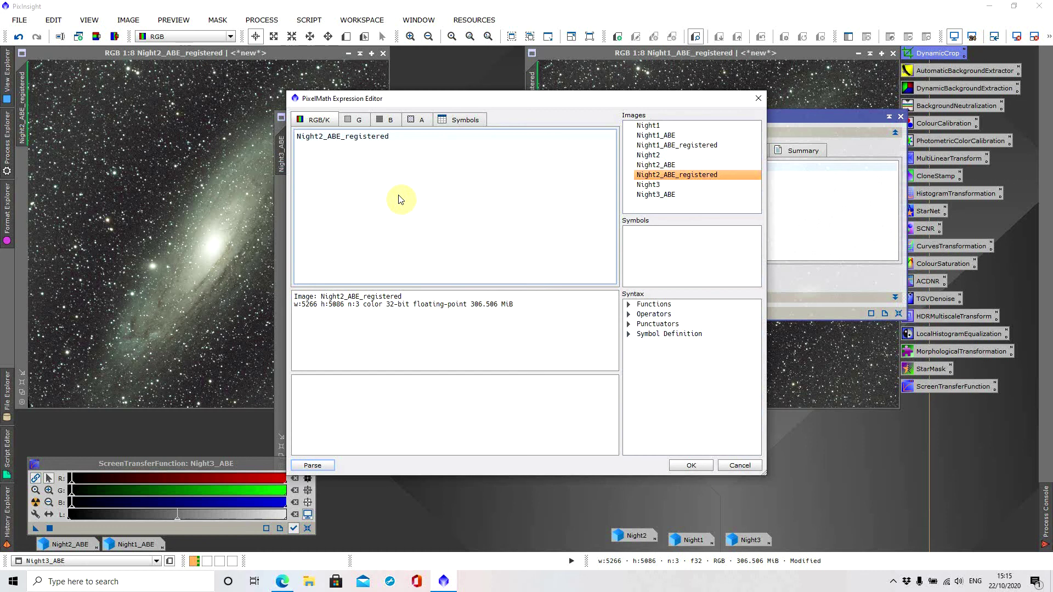
pyautogui.write('+')
pyautogui.doubleClick(689, 146)
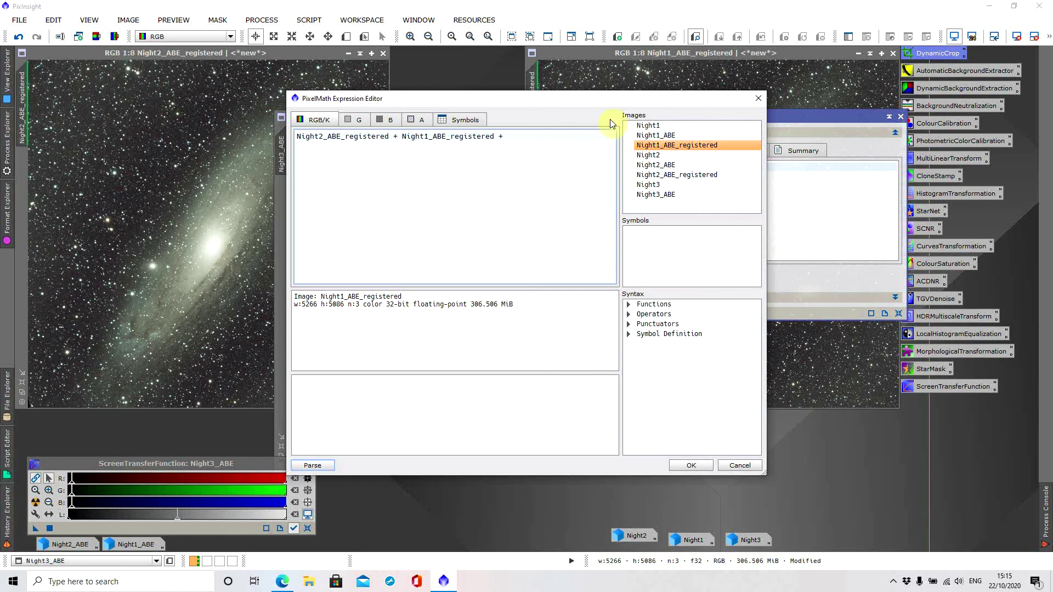
pyautogui.moveTo(595, 105); pyautogui.dragTo(529, 146)
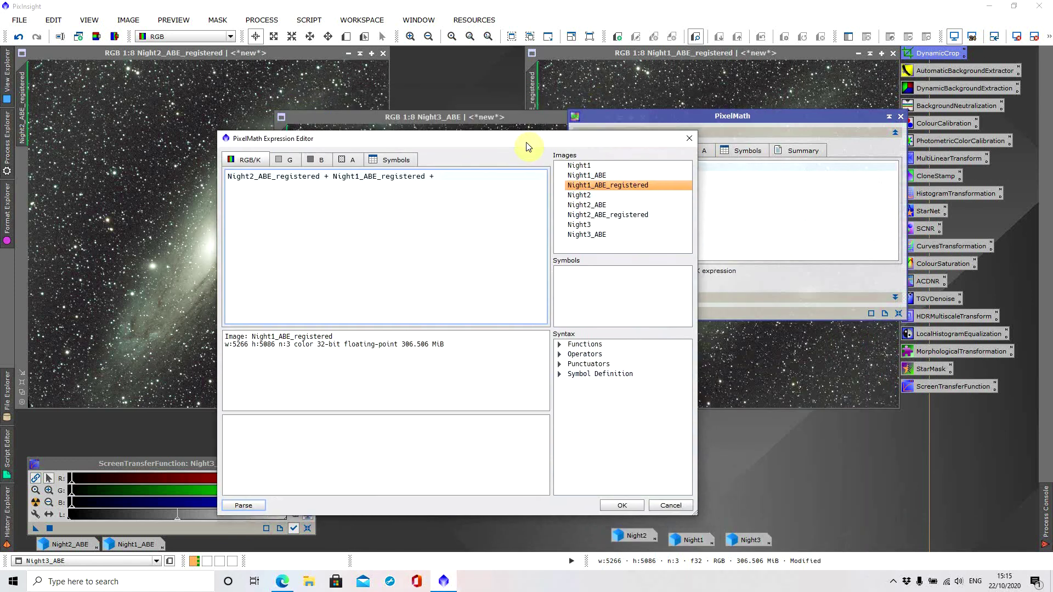
pyautogui.doubleClick(586, 235)
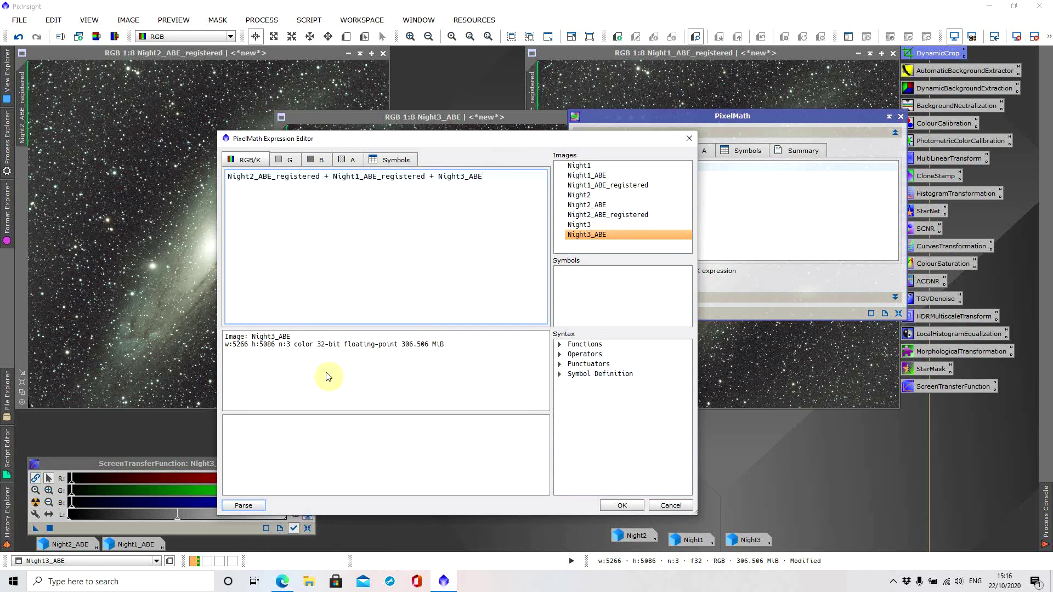
# Step: Parse and accept the summing expression, and set PixelMath's destination to create a new image in RGB Color
pyautogui.click(244, 505)
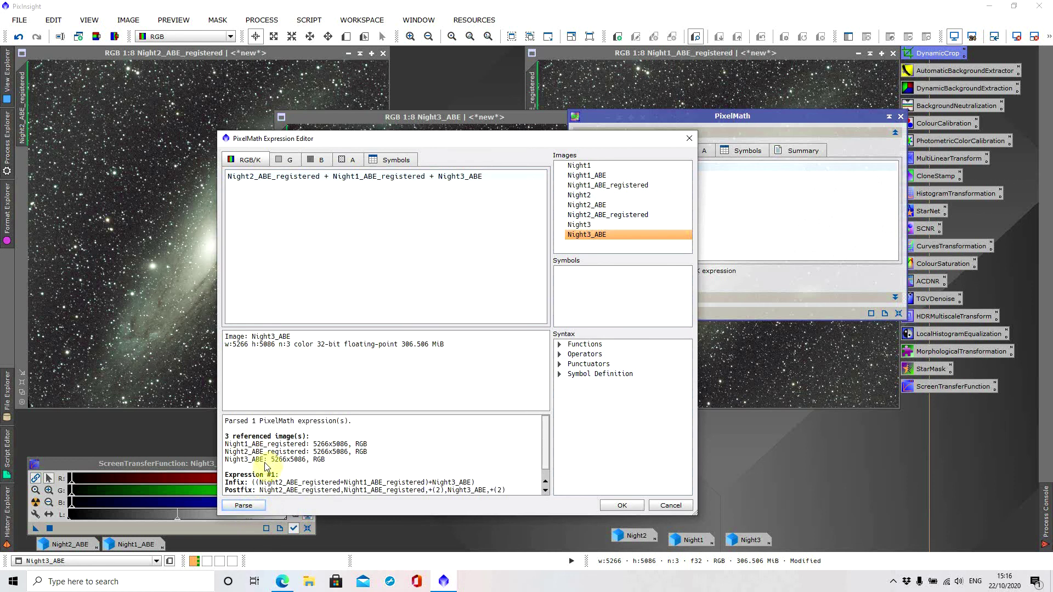
pyautogui.click(634, 507)
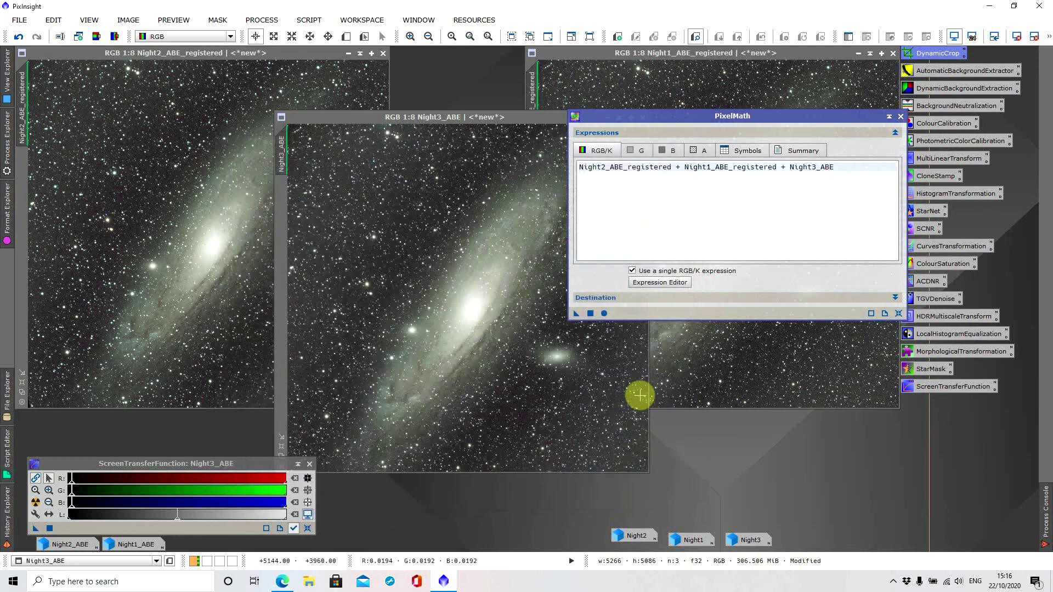
pyautogui.click(628, 299)
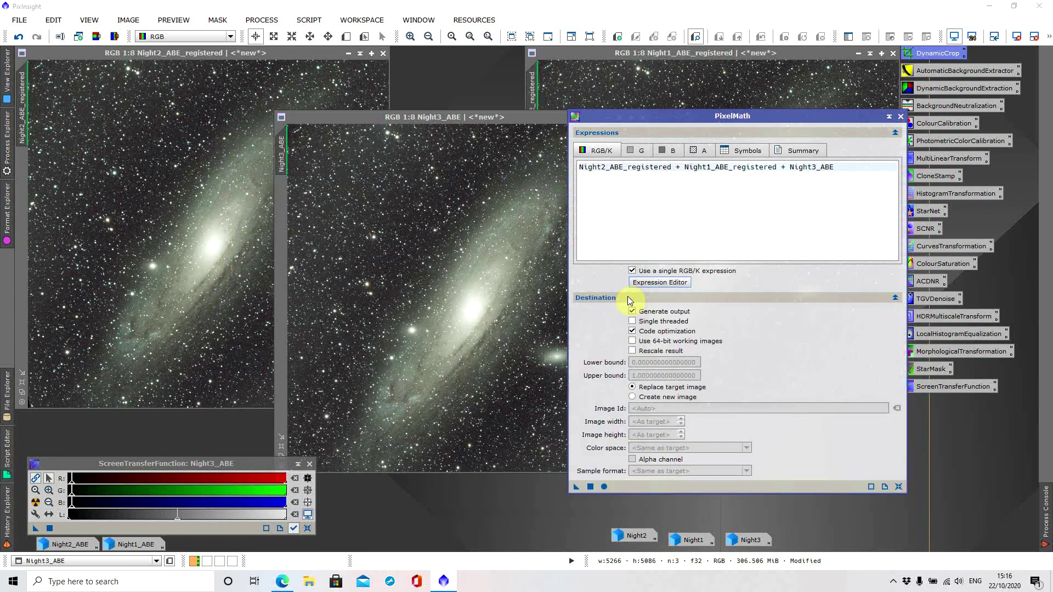
pyautogui.click(633, 397)
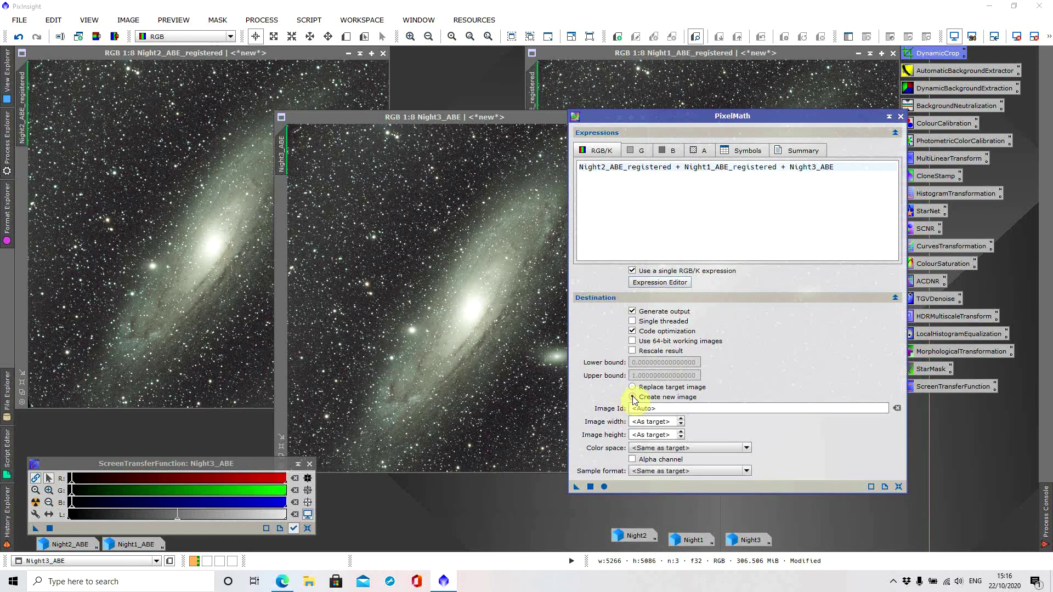
pyautogui.click(649, 449)
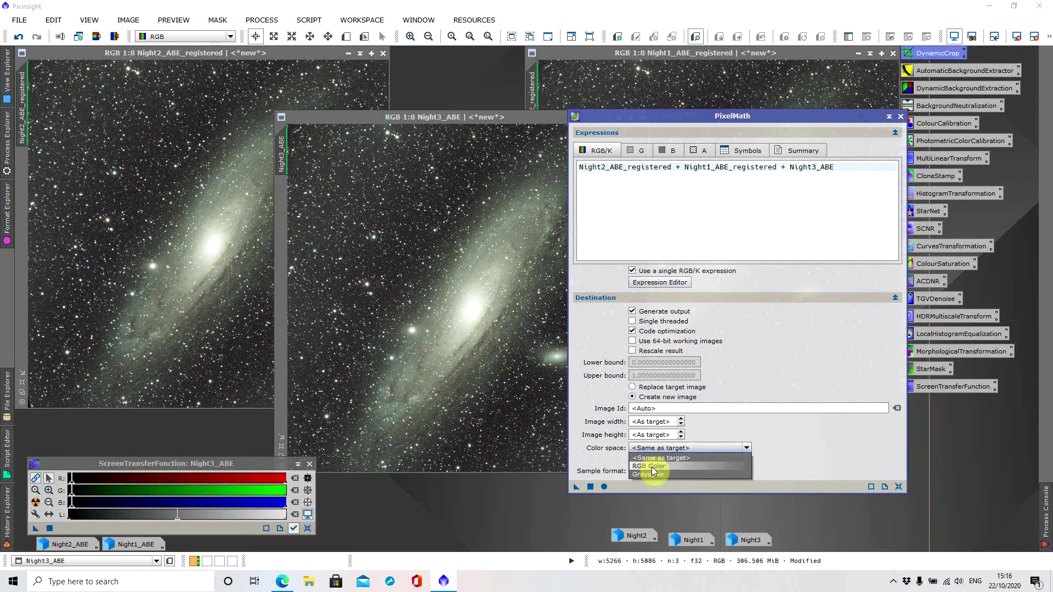
pyautogui.click(651, 469)
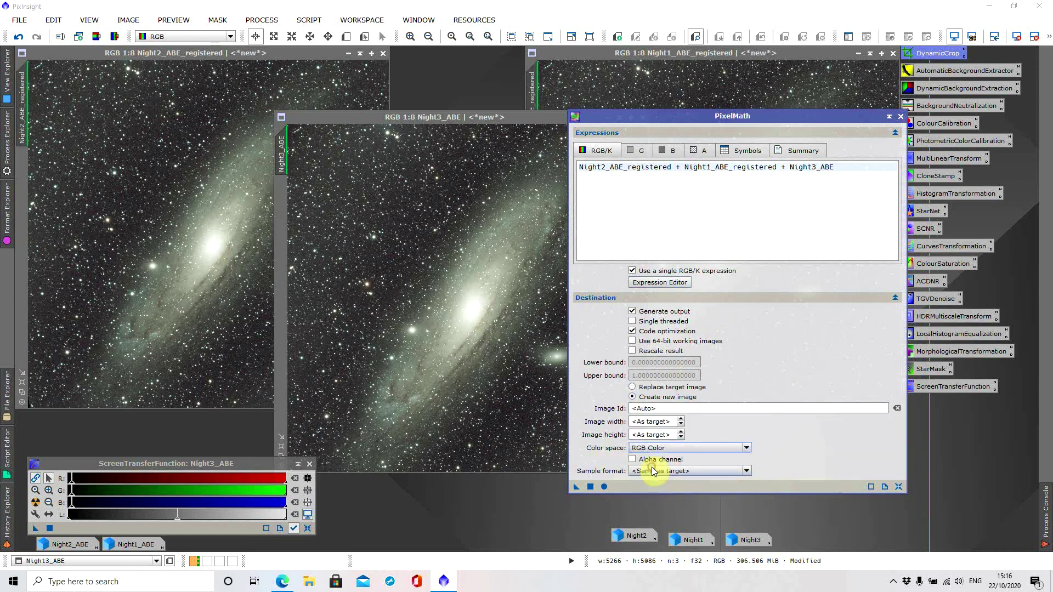
# Step: Apply PixelMath to Night3_ABE, move the new combined image clear of the PixelMath window, and auto-stretch its display
pyautogui.click(604, 486)
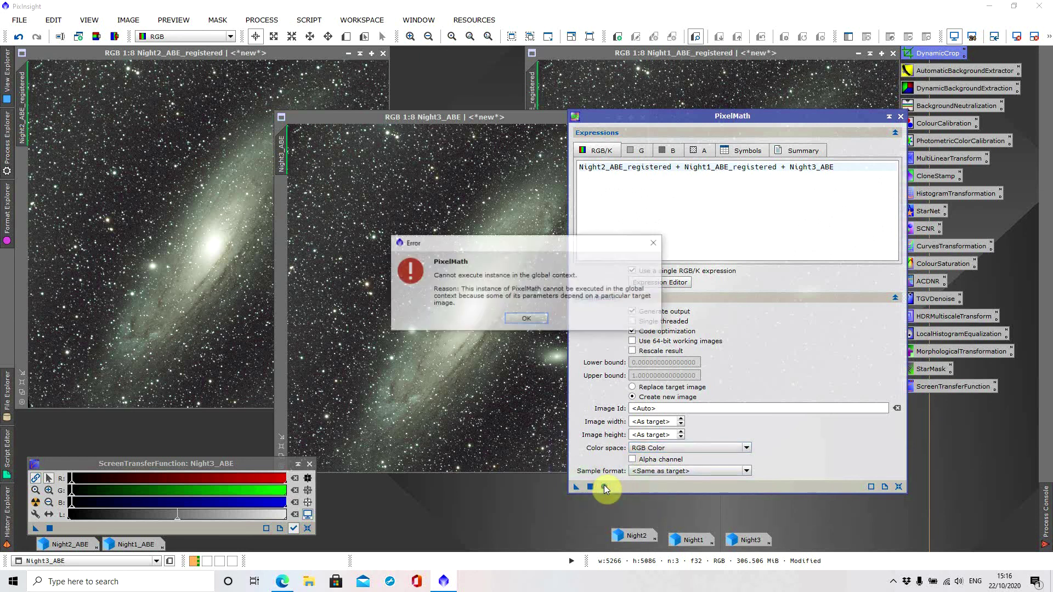
pyautogui.click(528, 319)
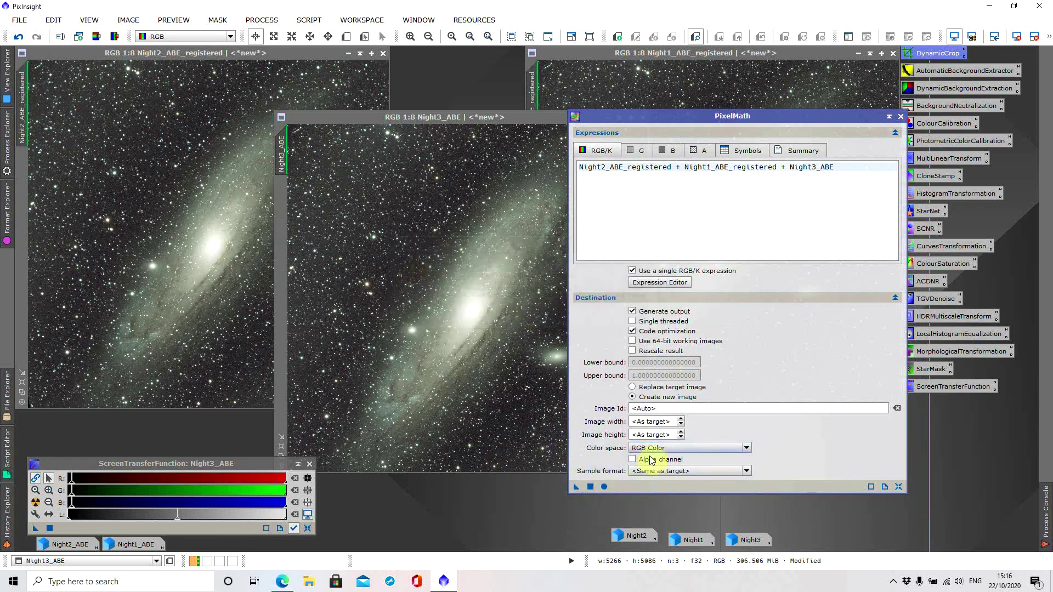
pyautogui.click(591, 486)
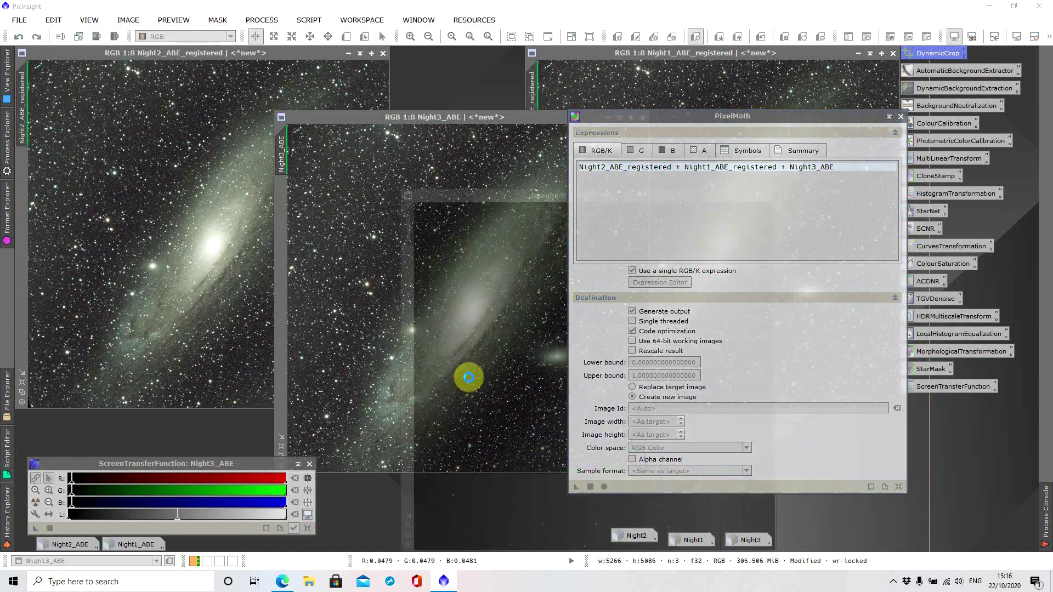
pyautogui.moveTo(505, 199); pyautogui.dragTo(256, 169)
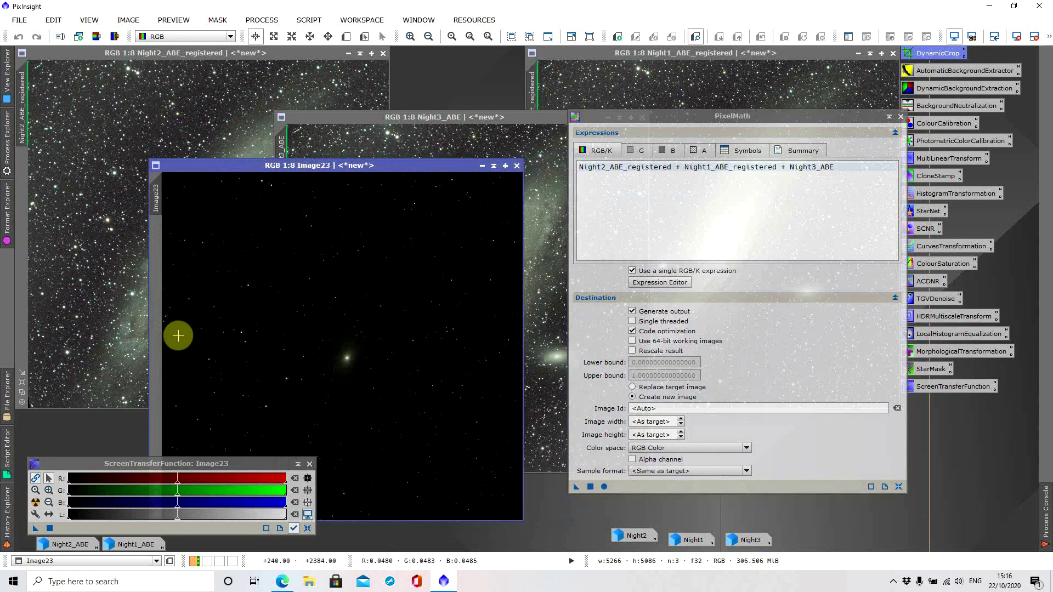
pyautogui.click(35, 503)
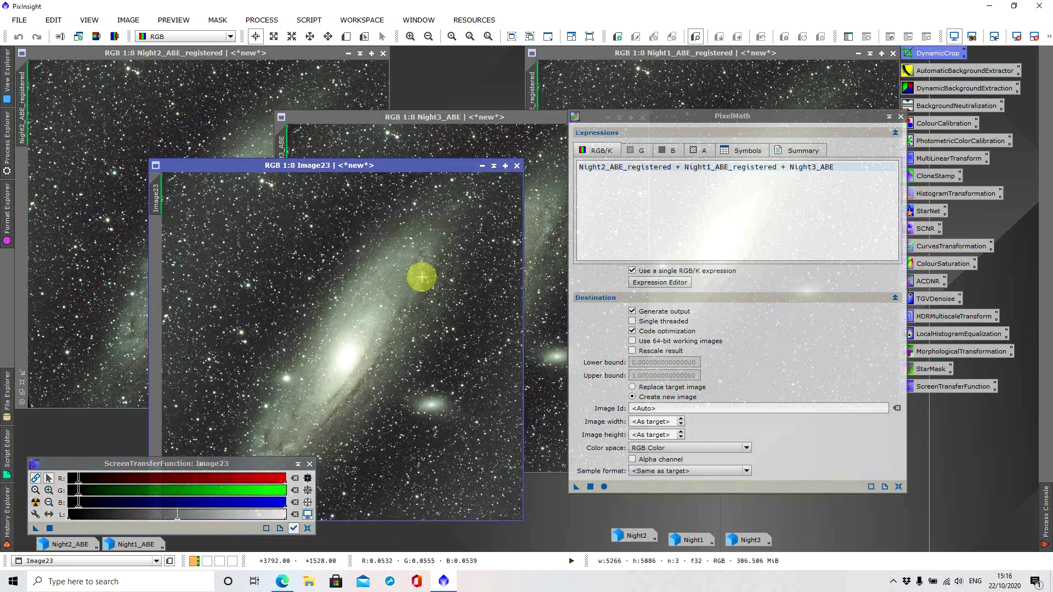
# Step: Stack Night3_ABE over Night1_ABE_registered, place Image23 directly beside Night2_ABE_registered, and close PixelMath
pyautogui.click(369, 117)
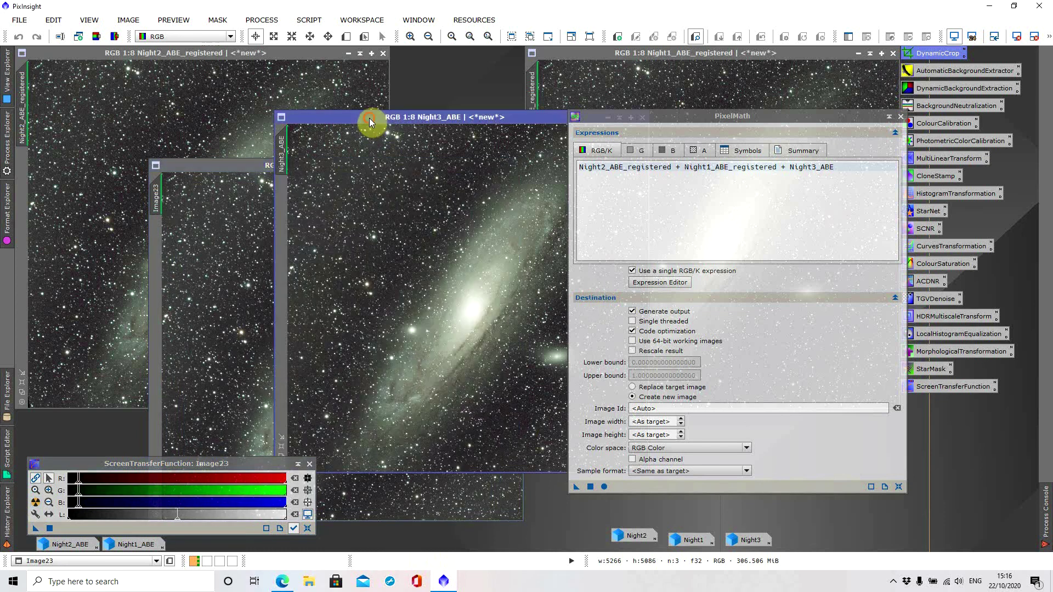
pyautogui.moveTo(369, 118); pyautogui.dragTo(621, 54)
pyautogui.click(417, 167)
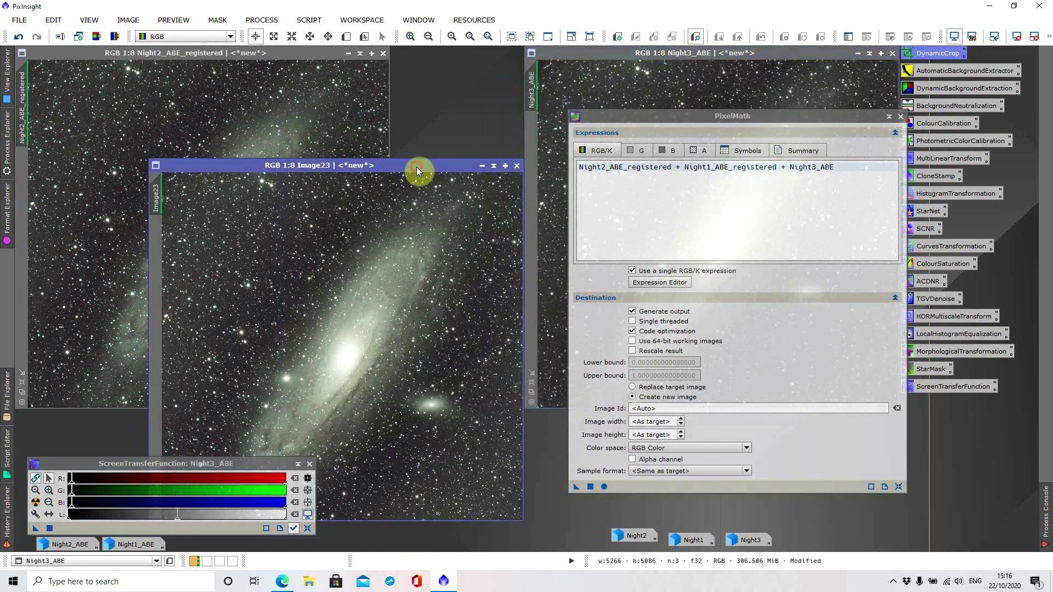
pyautogui.moveTo(416, 167); pyautogui.dragTo(656, 58)
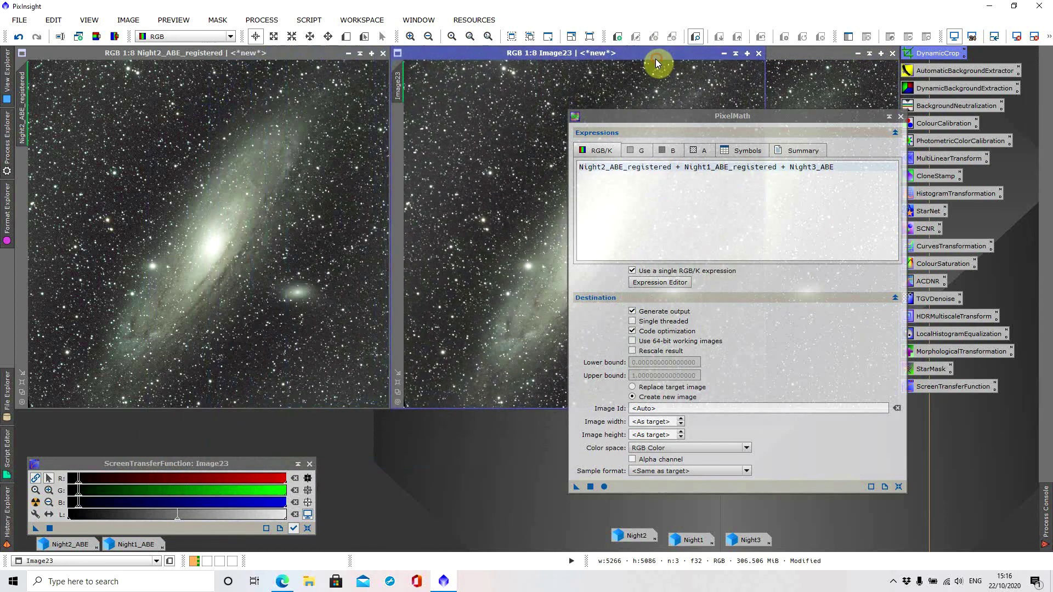
pyautogui.click(900, 116)
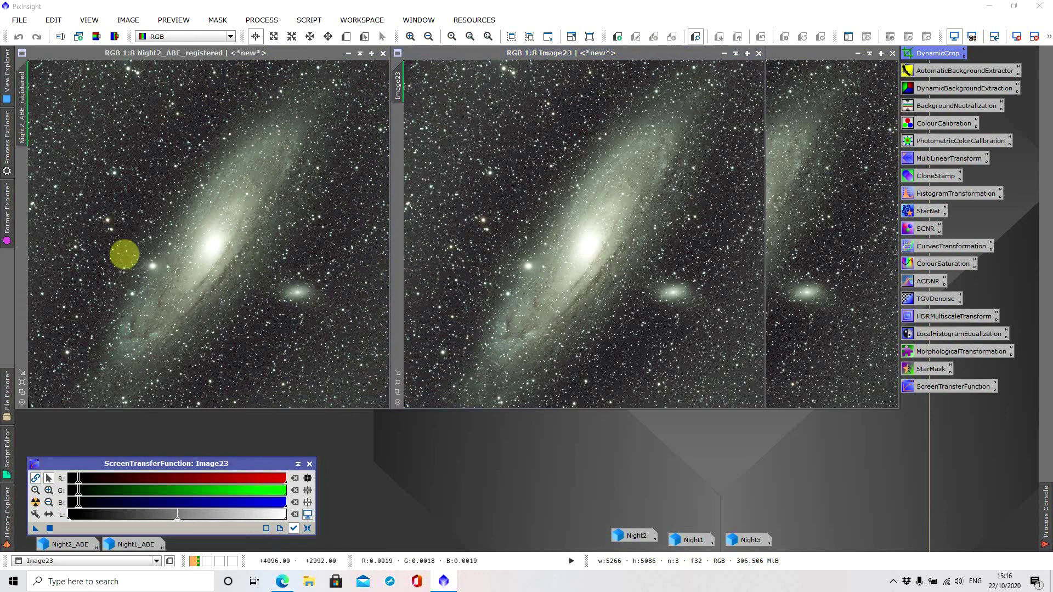
# Step: Compare the noise around the galaxy core in Night2_ABE_registered and Image23 at 1:1, ending with both at 1:8
pyautogui.click(124, 254)
pyautogui.scroll(7, 124, 254)
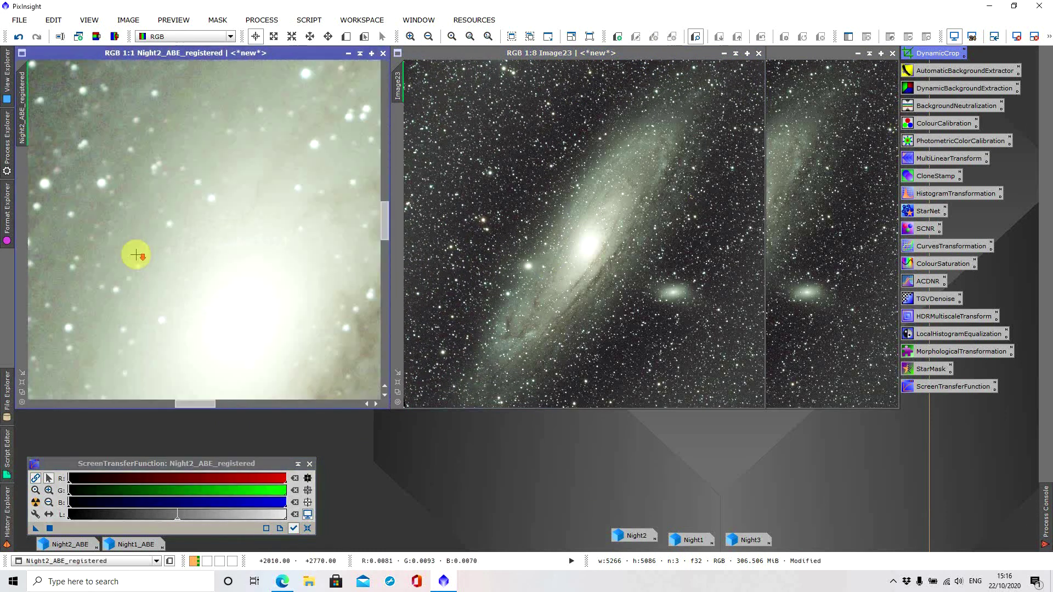
pyautogui.click(606, 249)
pyautogui.scroll(6, 606, 248)
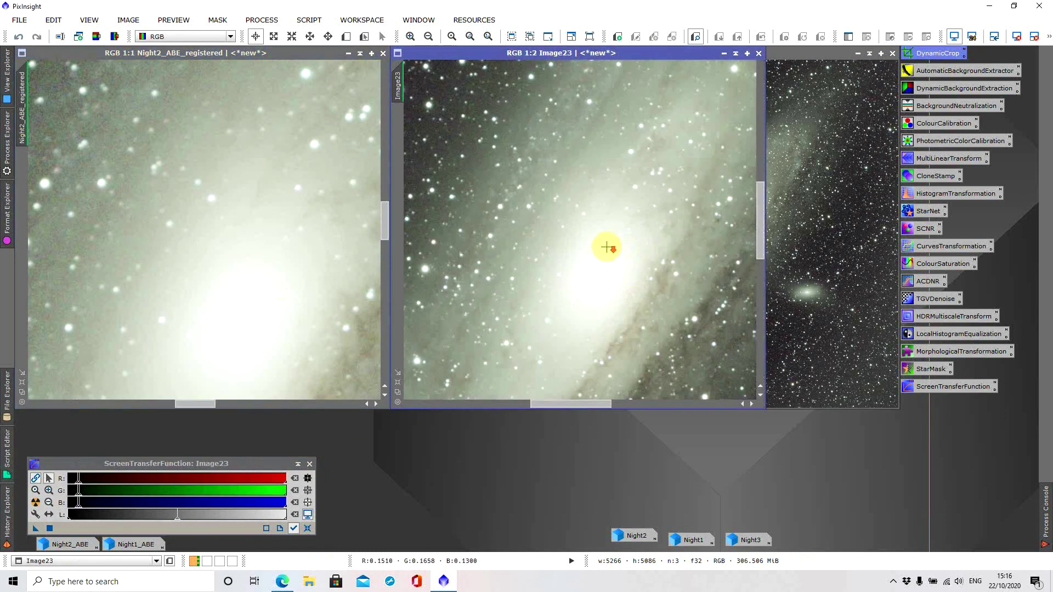
pyautogui.scroll(1, 607, 248)
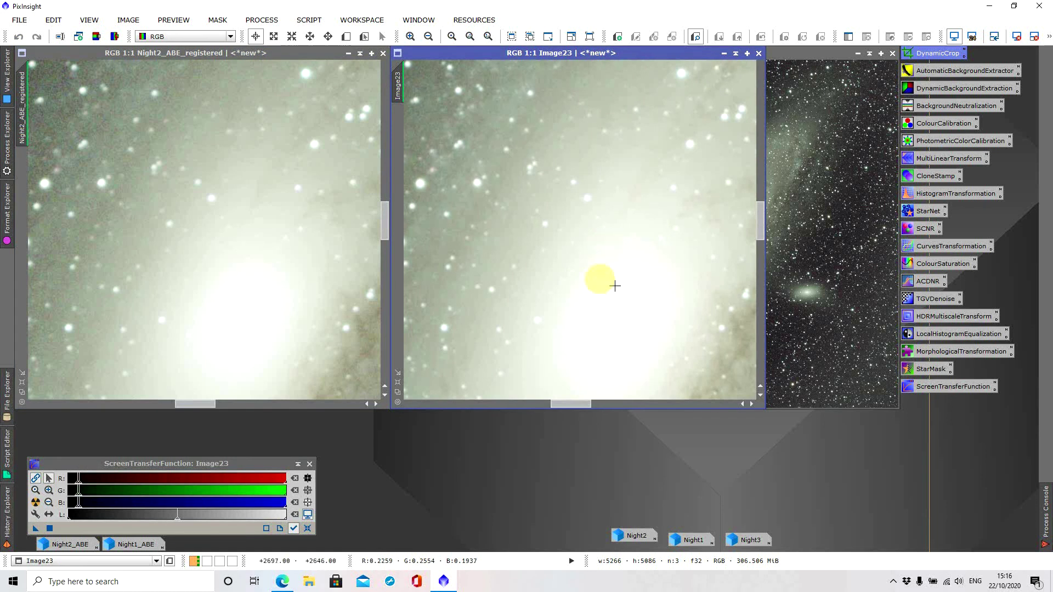
pyautogui.scroll(-6, 564, 257)
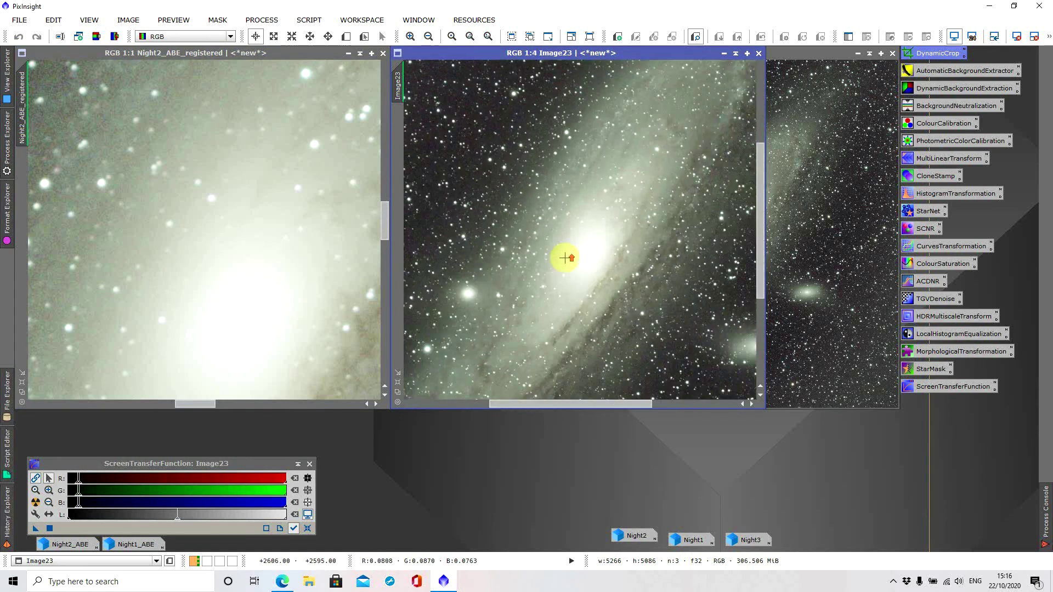
pyautogui.scroll(-1, 565, 258)
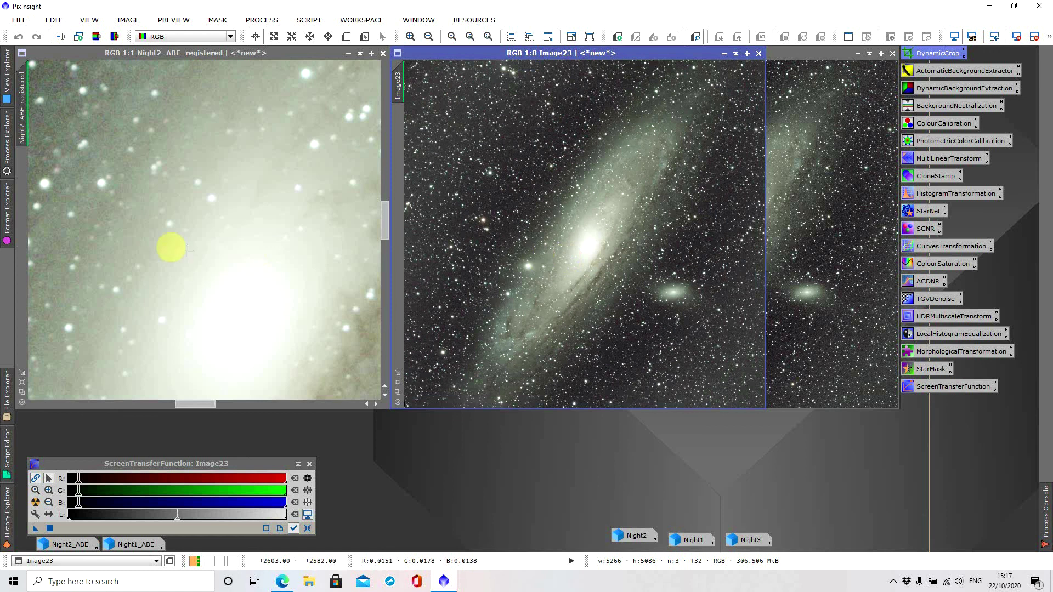
pyautogui.click(176, 244)
pyautogui.scroll(-5, 175, 244)
pyautogui.scroll(-2, 175, 244)
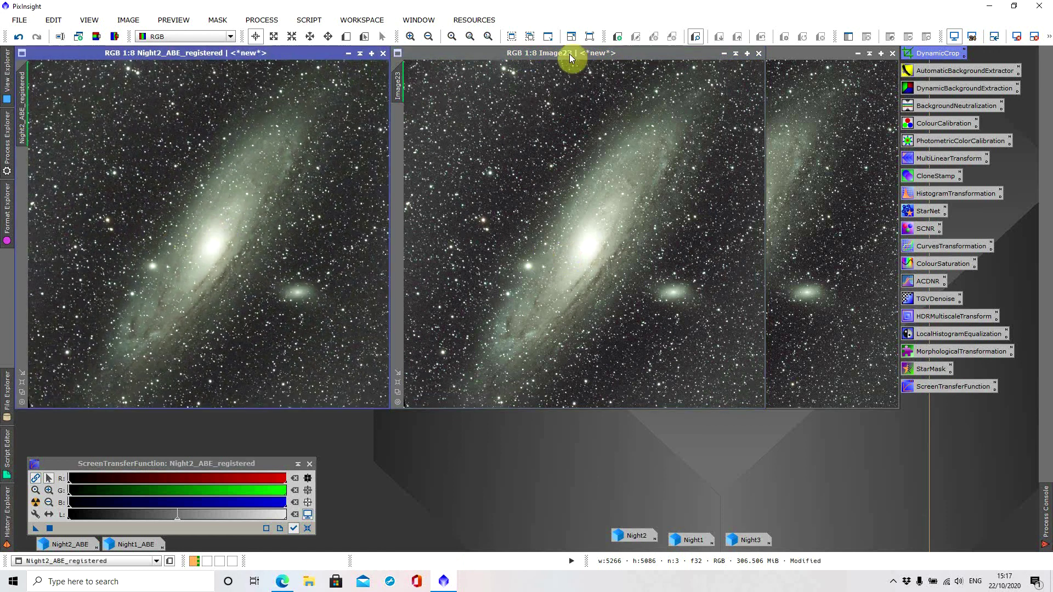
# Step: Move Image23 between and slightly below the other images, and close Night3_ABE without saving
pyautogui.moveTo(570, 53); pyautogui.dragTo(435, 166)
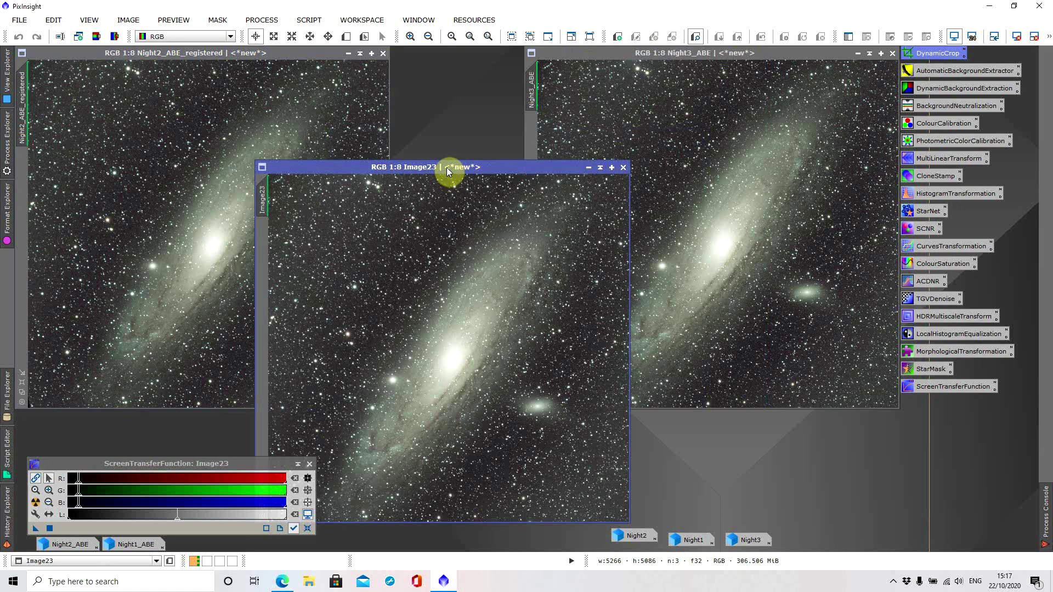
pyautogui.moveTo(446, 166); pyautogui.dragTo(436, 98)
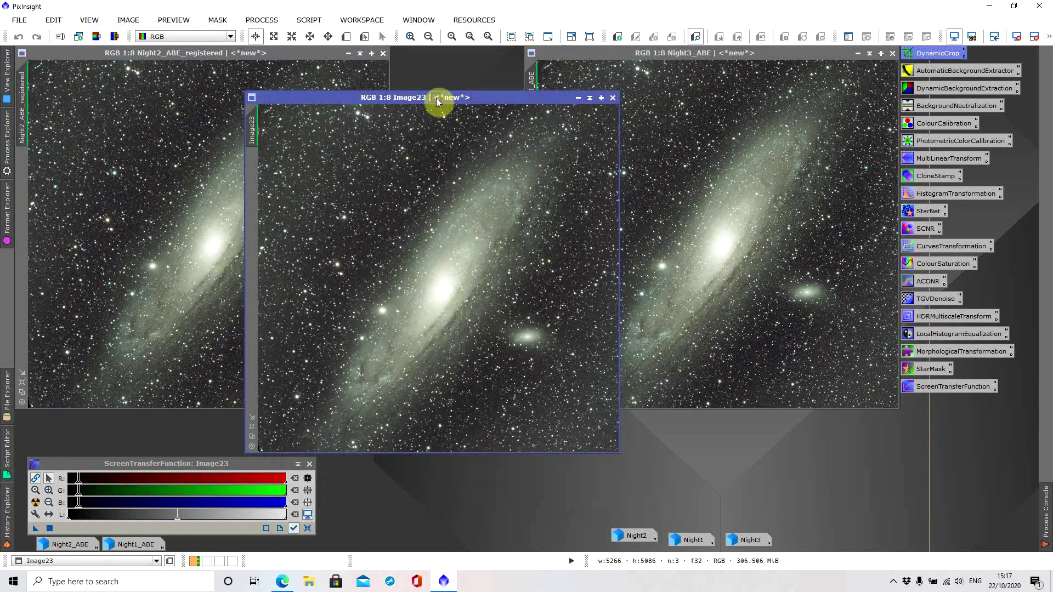
pyautogui.click(707, 53)
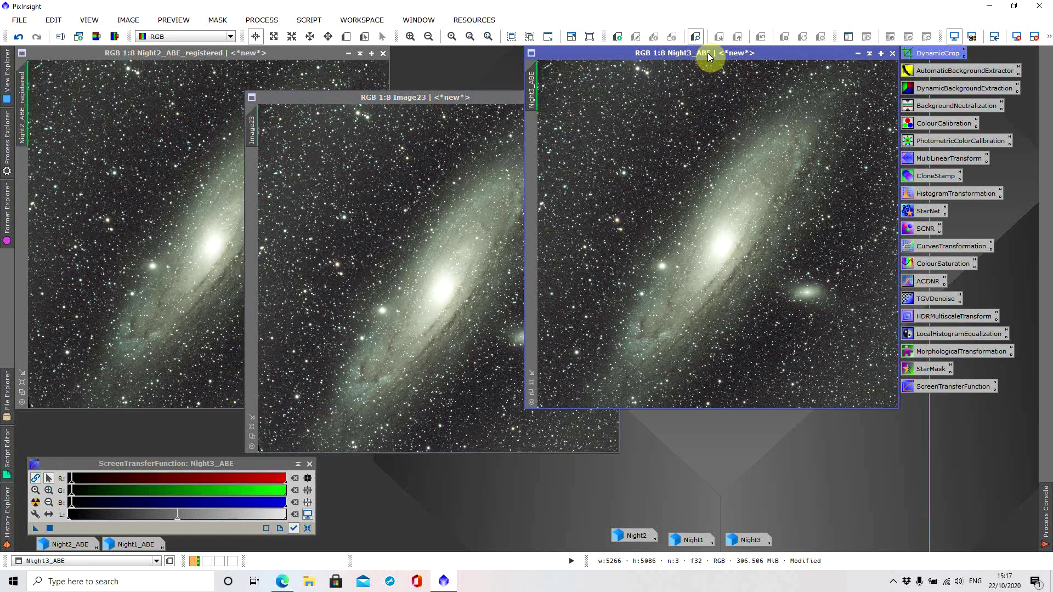
pyautogui.moveTo(696, 54); pyautogui.dragTo(647, 85)
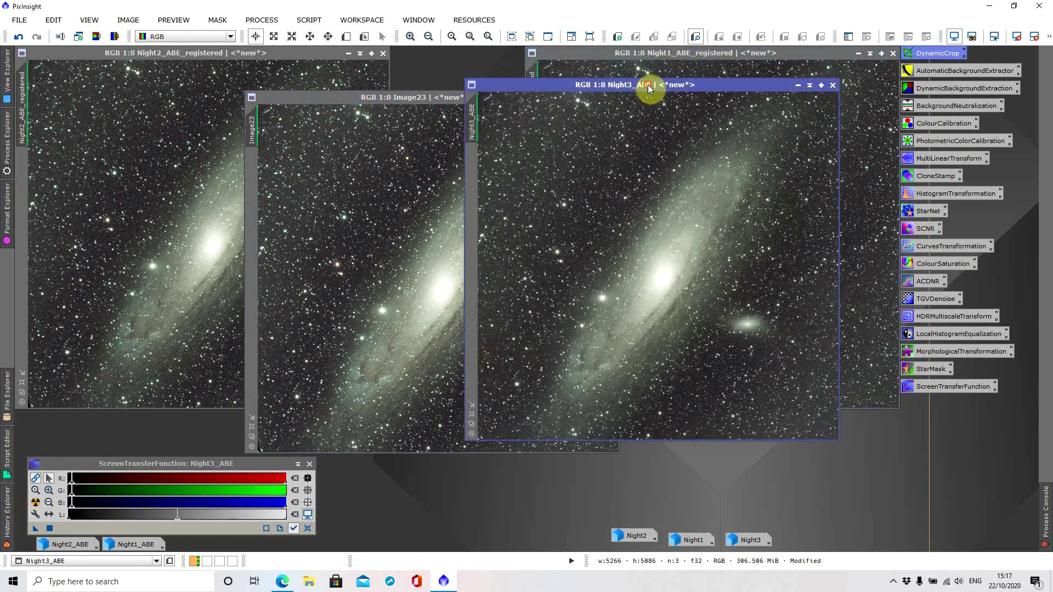
pyautogui.click(833, 86)
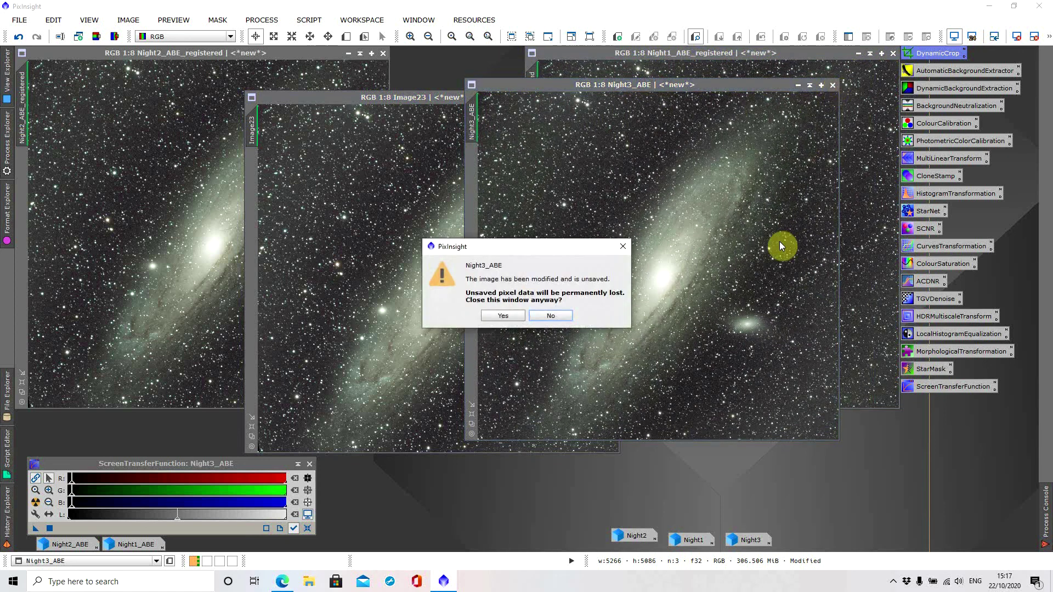
pyautogui.click(513, 314)
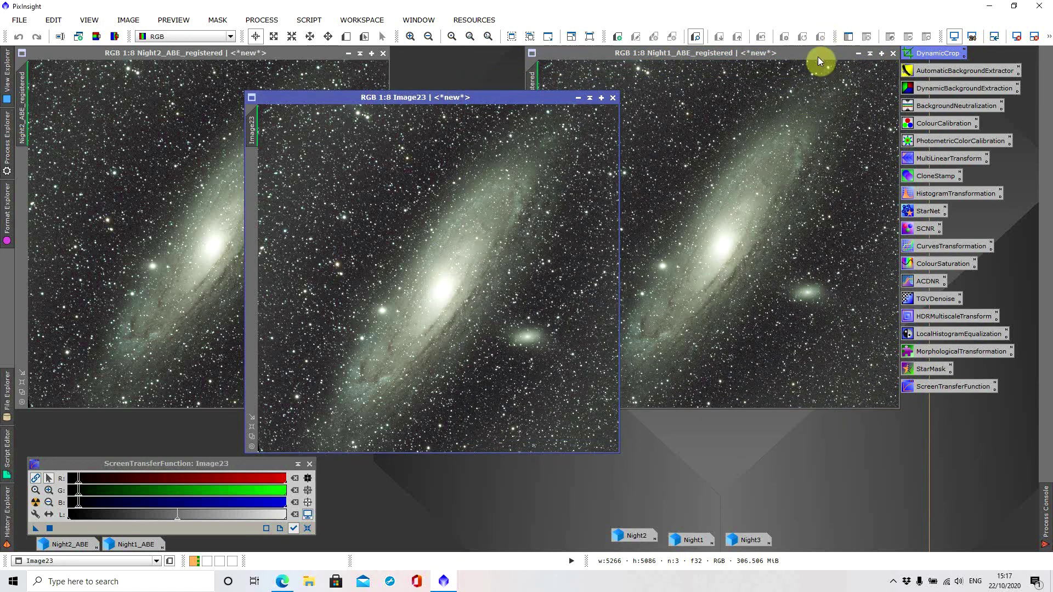
# Step: Close Night1_ABE_registered and Night2_ABE_registered without saving, keeping only Image23 open
pyautogui.moveTo(818, 57); pyautogui.dragTo(709, 146)
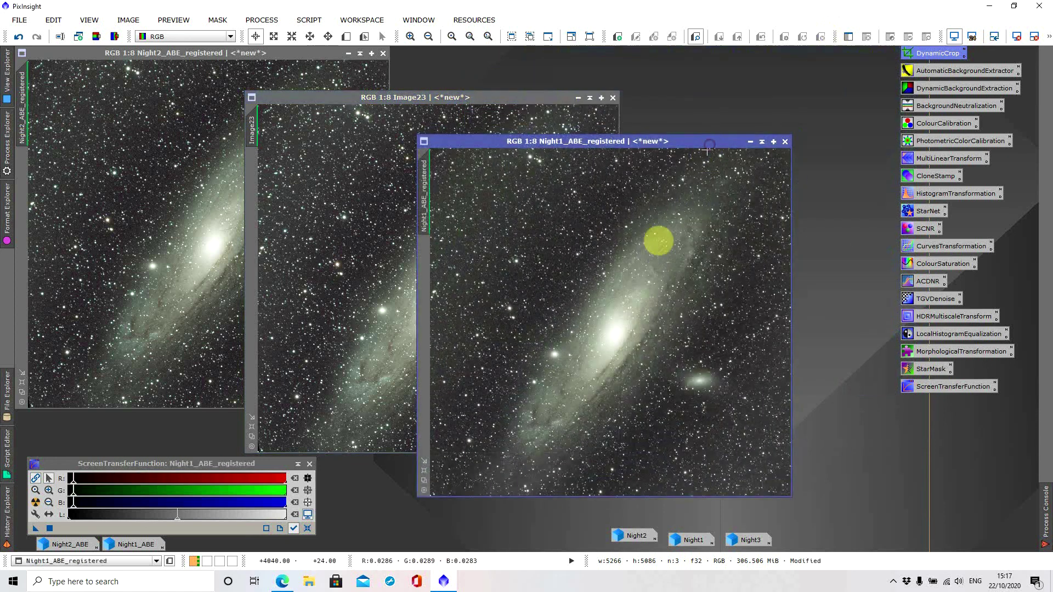
pyautogui.click(785, 141)
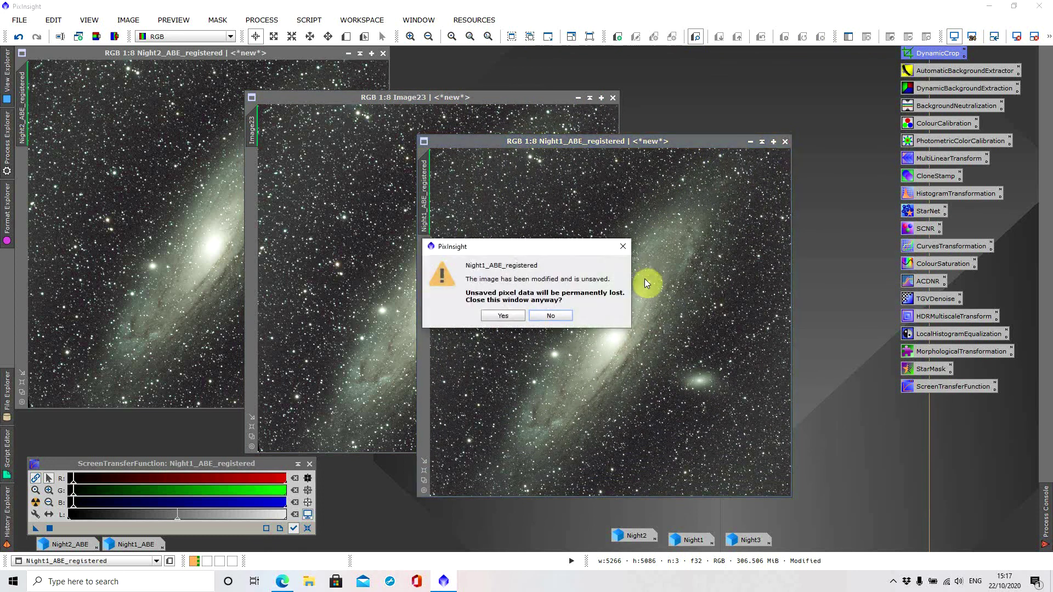
pyautogui.click(497, 315)
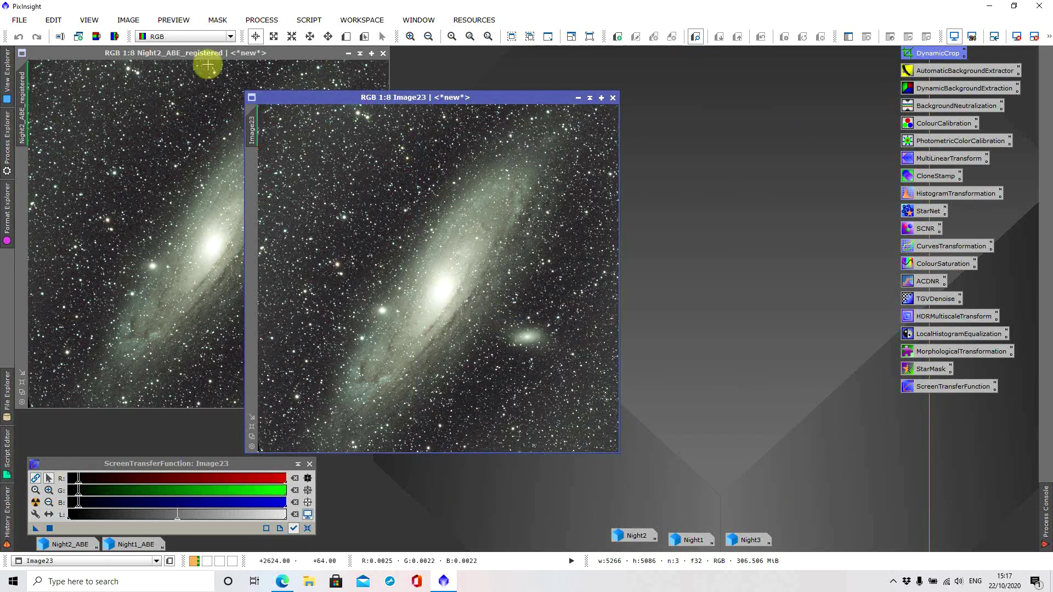
pyautogui.click(220, 54)
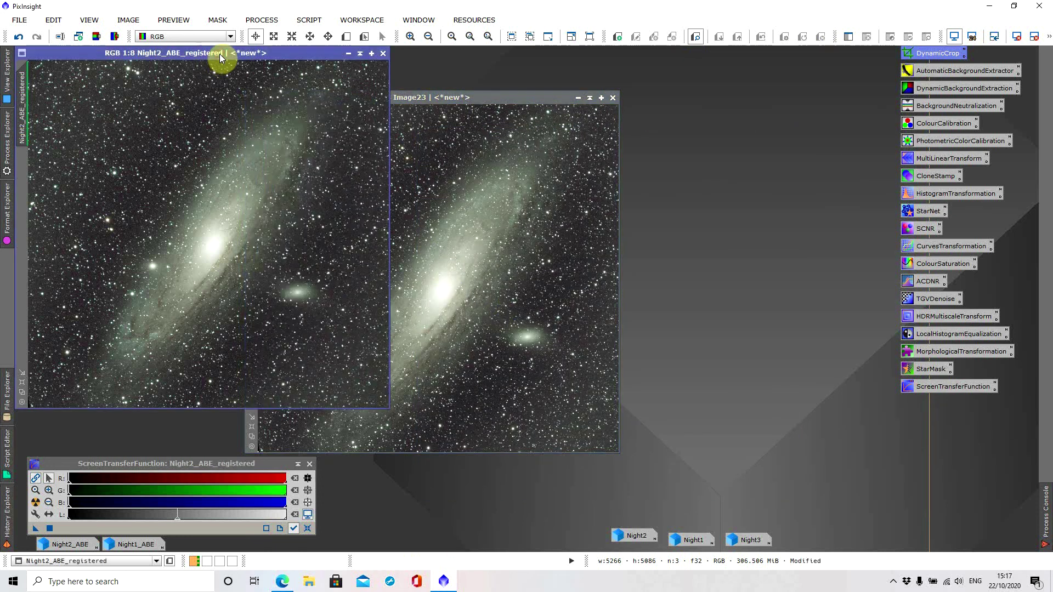
pyautogui.click(383, 53)
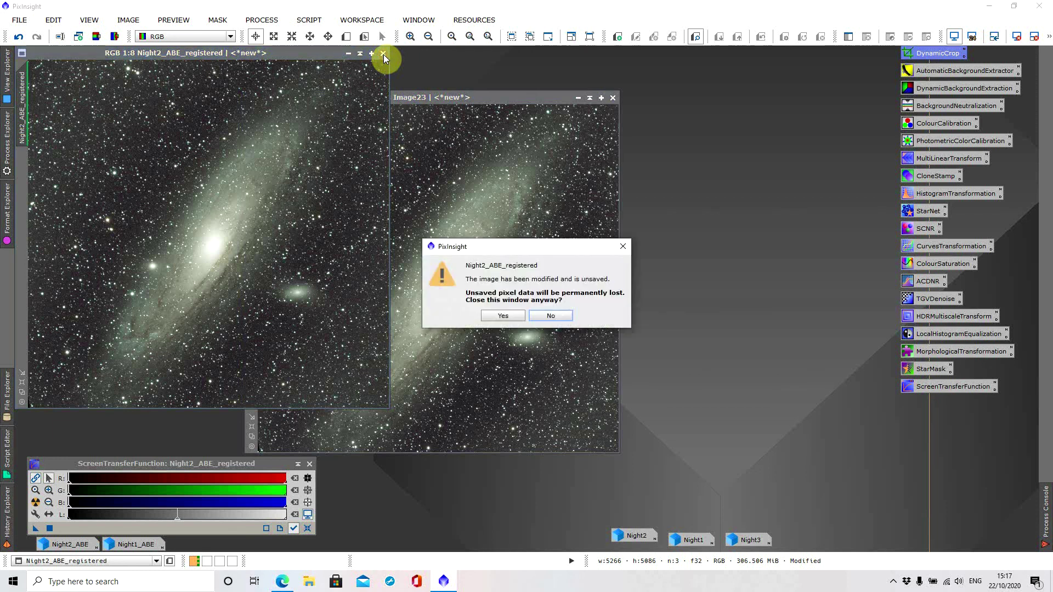
pyautogui.click(510, 316)
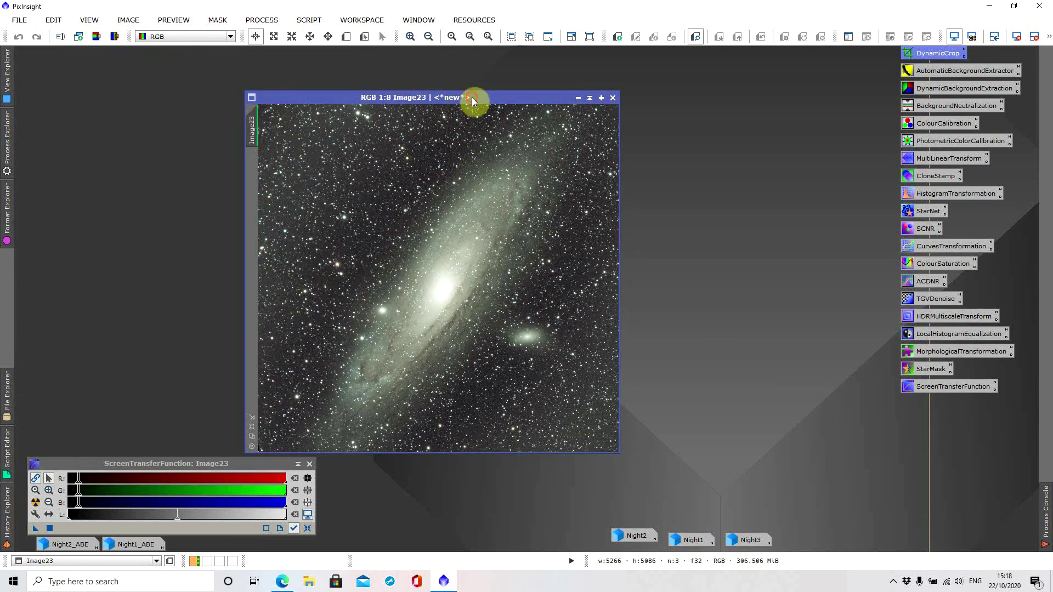
# Step: Arrange the workspace with Image23 in the upper-left corner in a slightly larger window and the vertical guide line just outside the process icons
pyautogui.moveTo(471, 97); pyautogui.dragTo(238, 52)
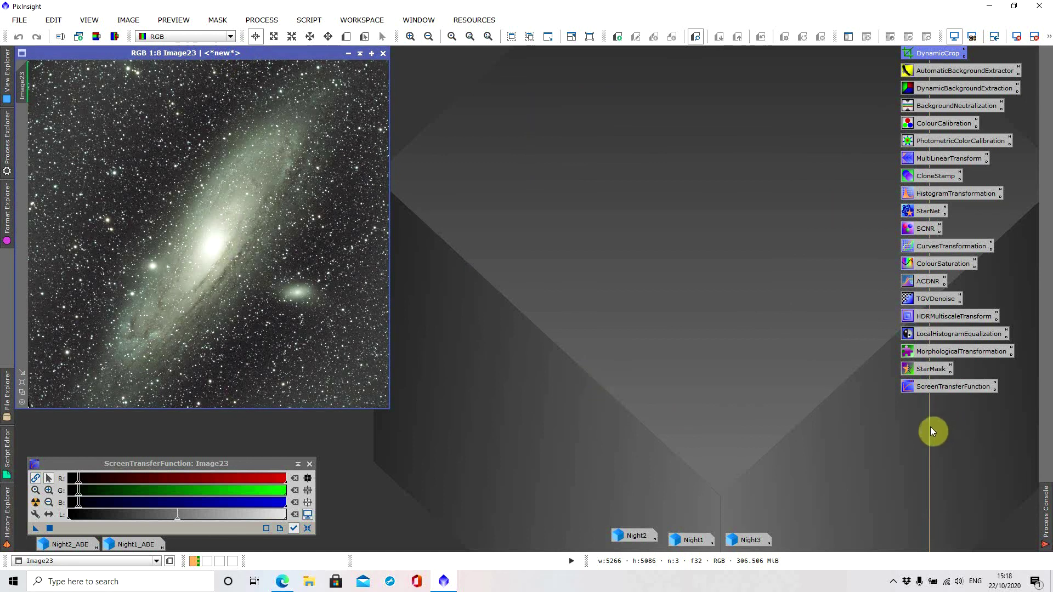
pyautogui.moveTo(929, 428); pyautogui.dragTo(896, 427)
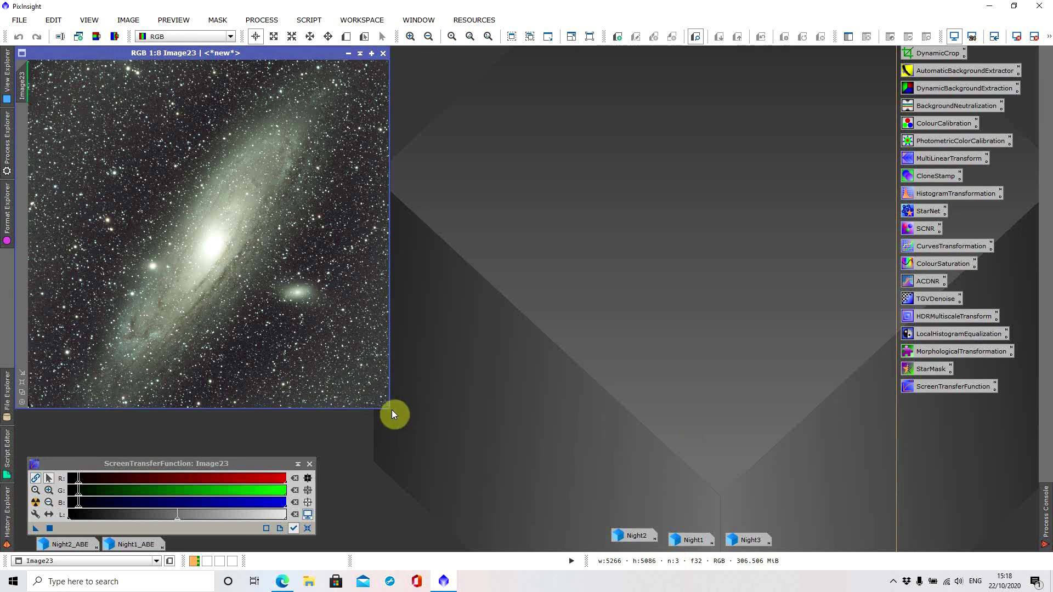
pyautogui.moveTo(388, 408); pyautogui.dragTo(404, 426)
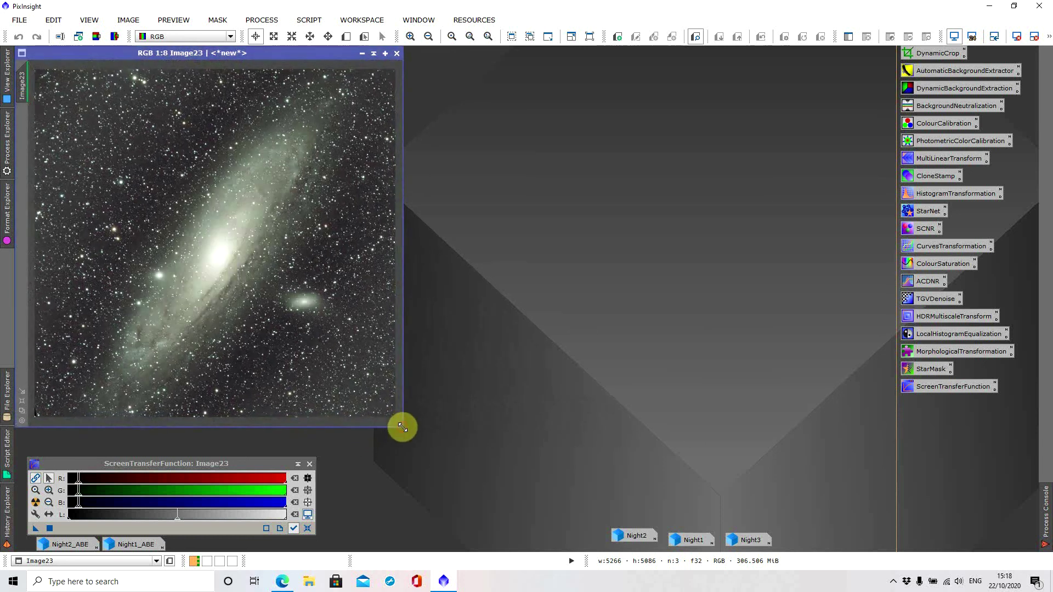